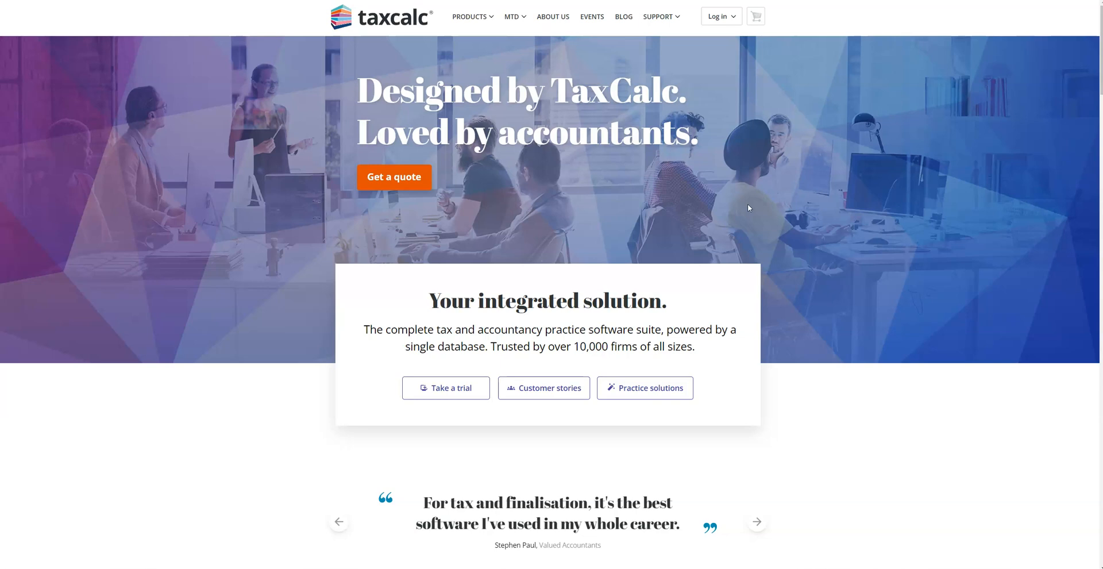
# Open the Free 14 Day Trial page, dismiss the webinar advert and choose Get Started
pyautogui.click(444, 393)
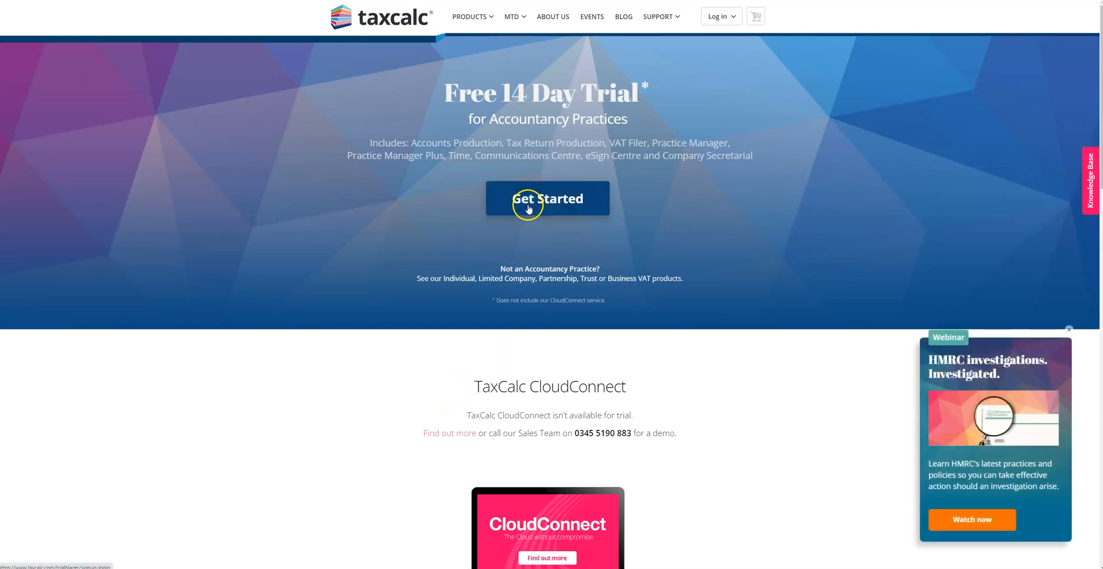
pyautogui.click(1069, 329)
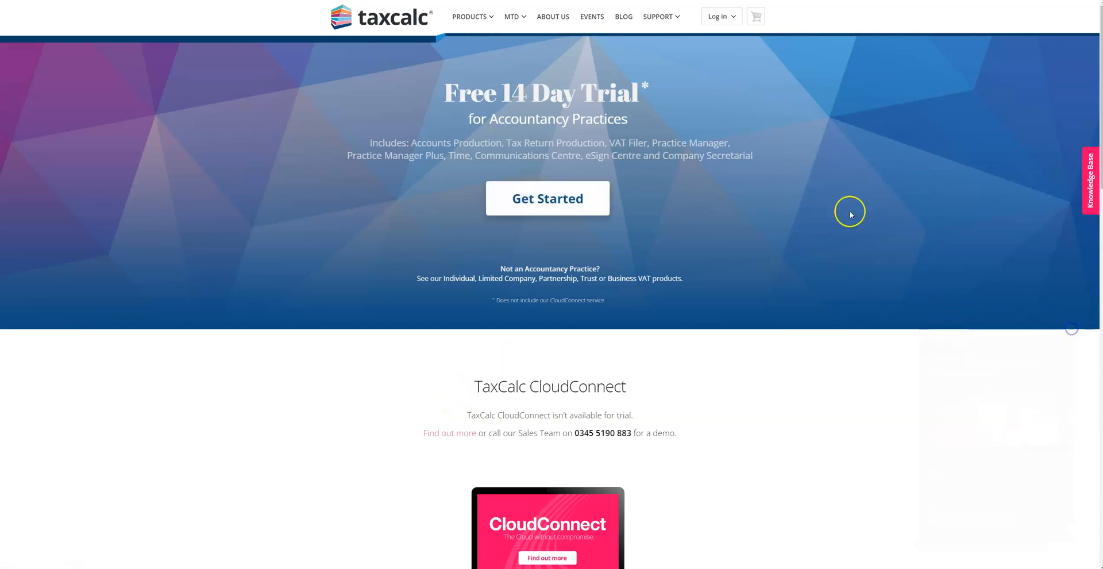
pyautogui.moveTo(443, 94); pyautogui.dragTo(631, 101)
pyautogui.click(561, 190)
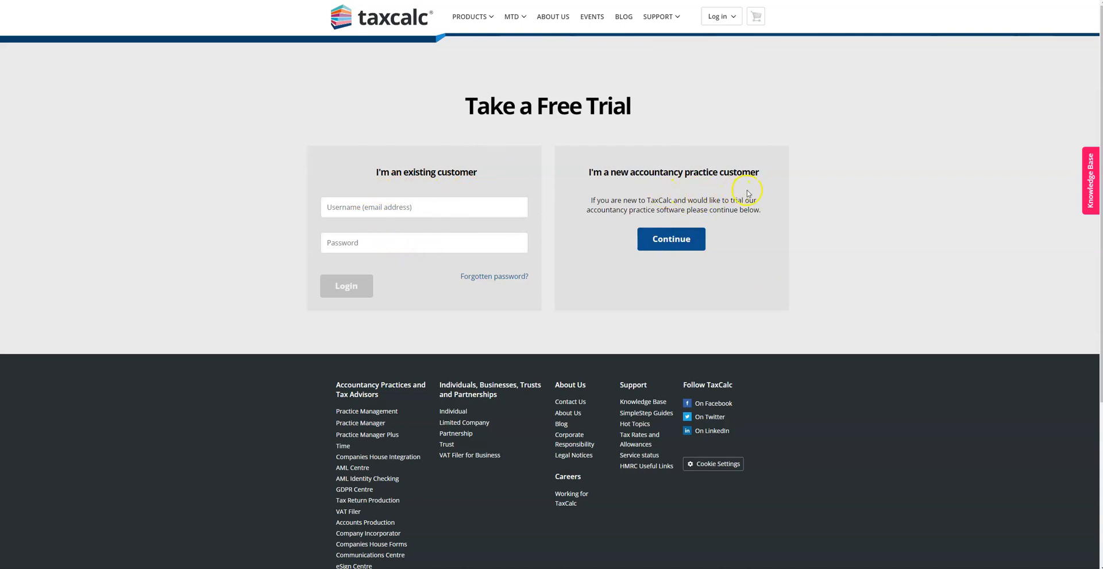
# Log in as an existing customer using the account e-mail and password
pyautogui.moveTo(587, 172); pyautogui.dragTo(766, 176)
pyautogui.click(422, 208)
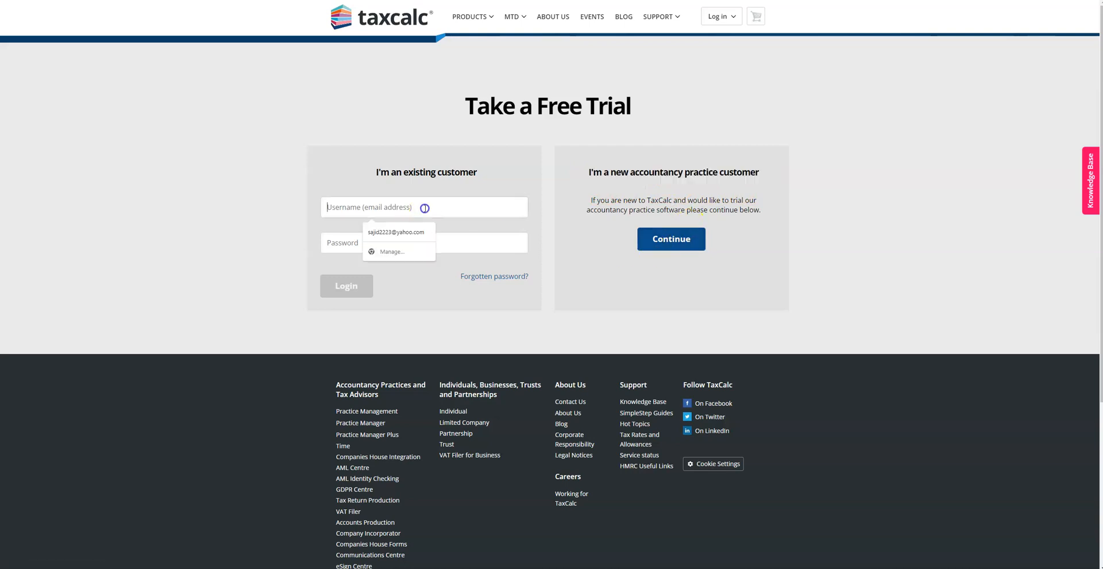
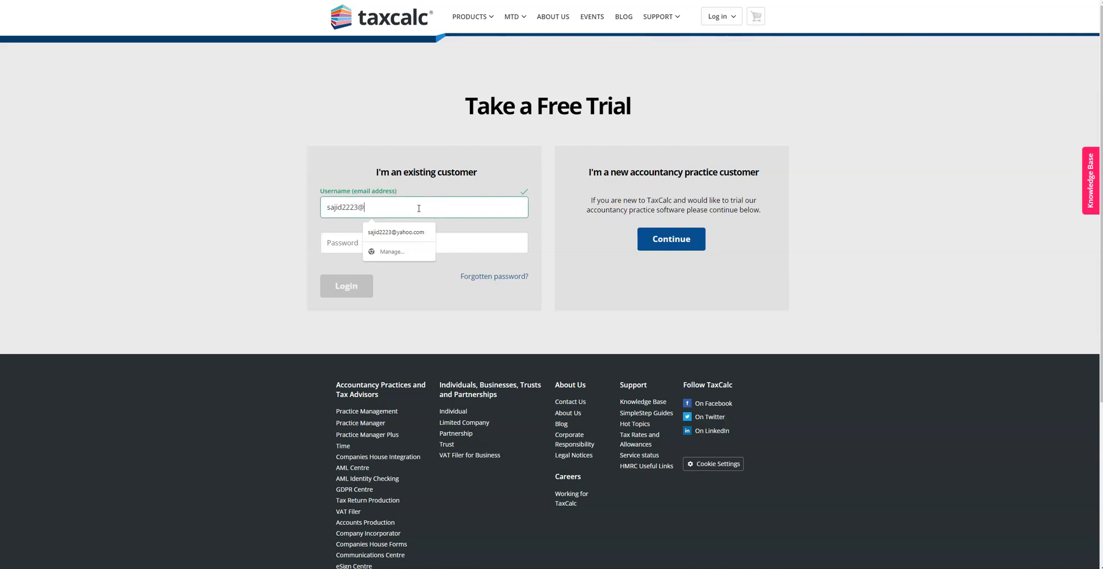
pyautogui.click(392, 242)
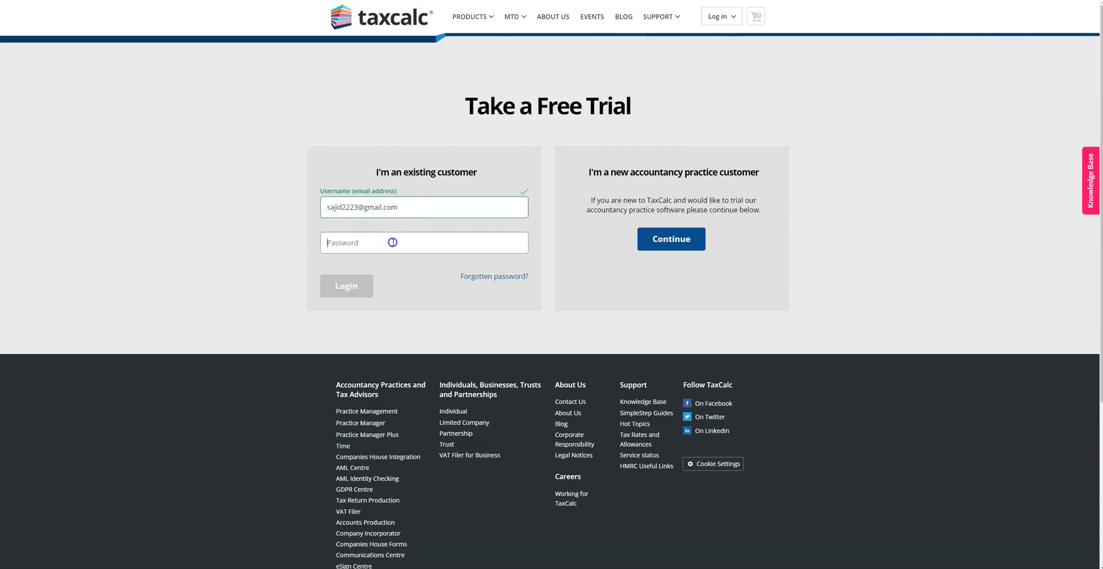
pyautogui.write('•••••••••••')
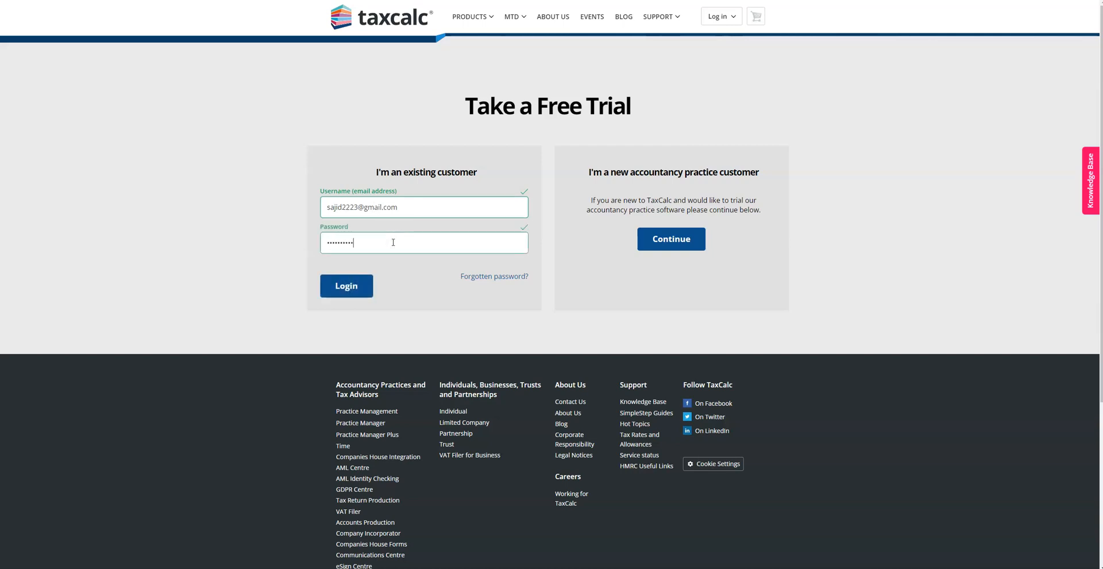
pyautogui.press('Return')
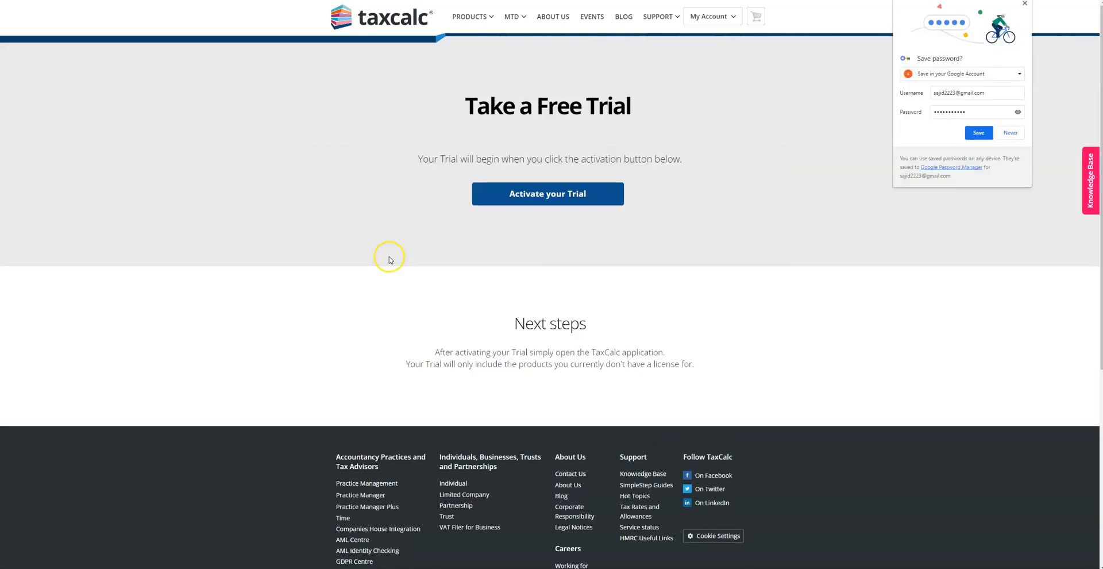
# Save the login in Chrome and activate the Accounts Production free trial
pyautogui.click(979, 133)
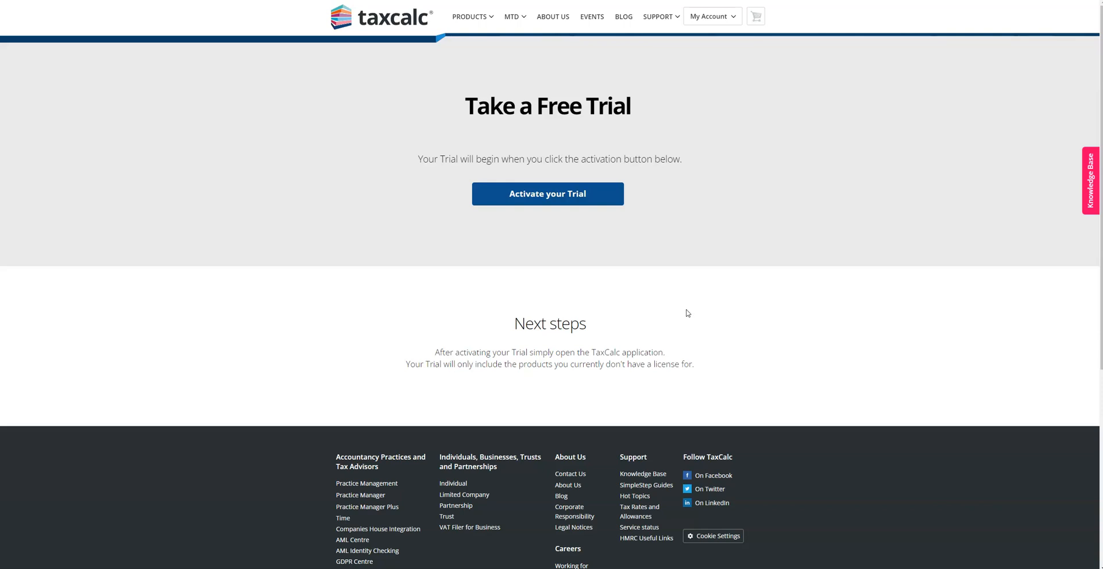
pyautogui.click(539, 194)
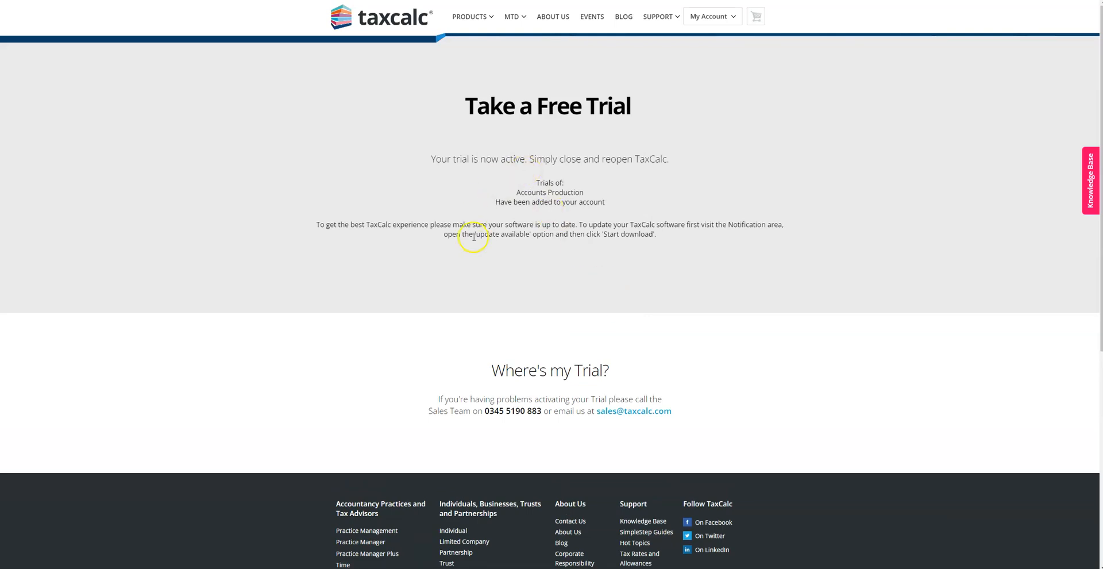
pyautogui.scroll(-6, 538, 266)
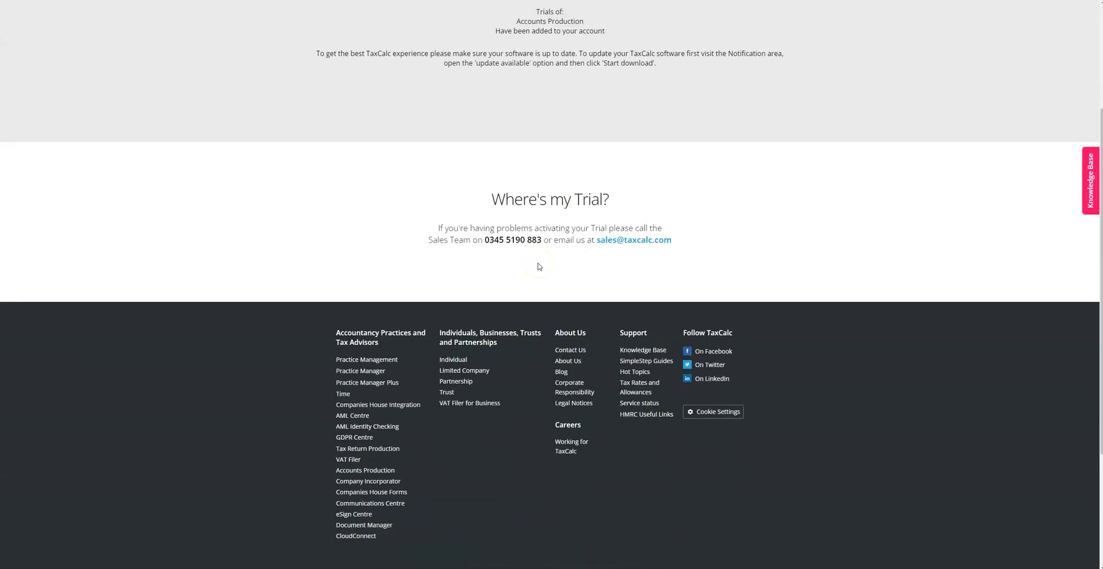
pyautogui.scroll(6, 539, 266)
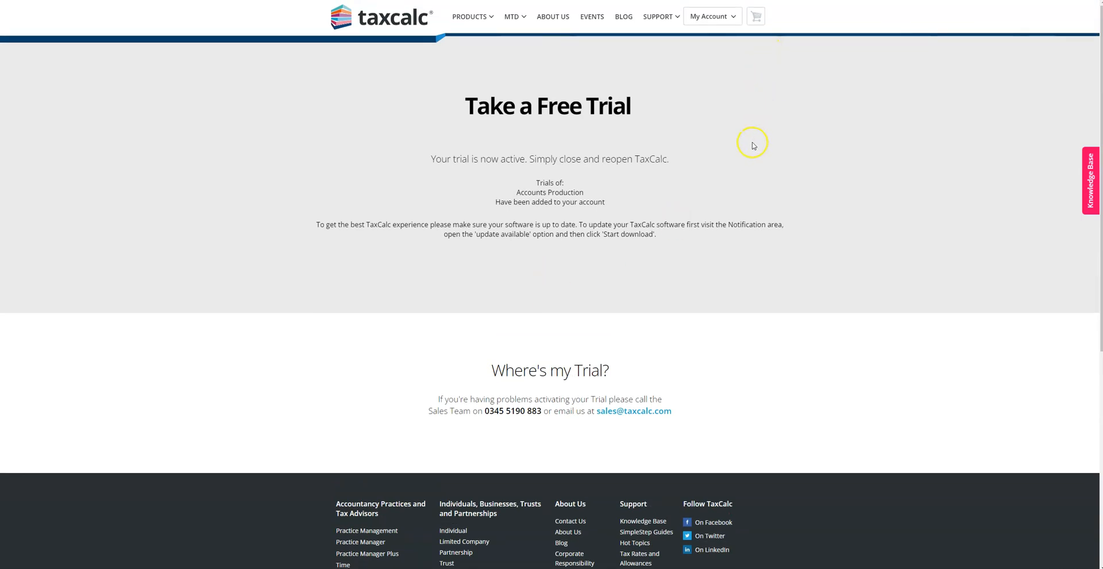
pyautogui.click(733, 21)
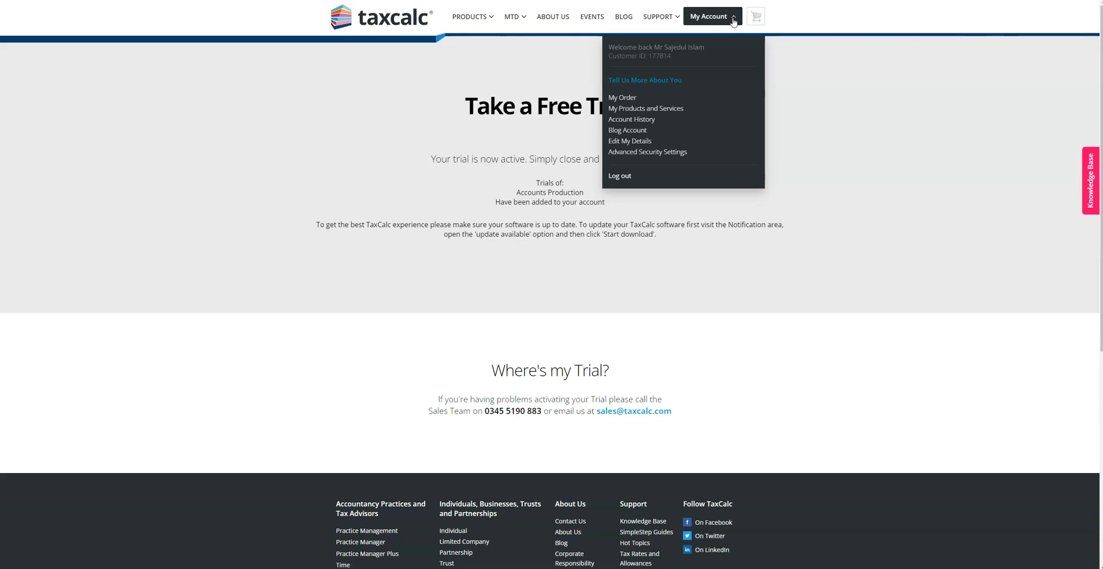
# Review the trial products, all expiring 07/07/2023, on My Products and Services after closing the Trustpilot popup
pyautogui.click(652, 110)
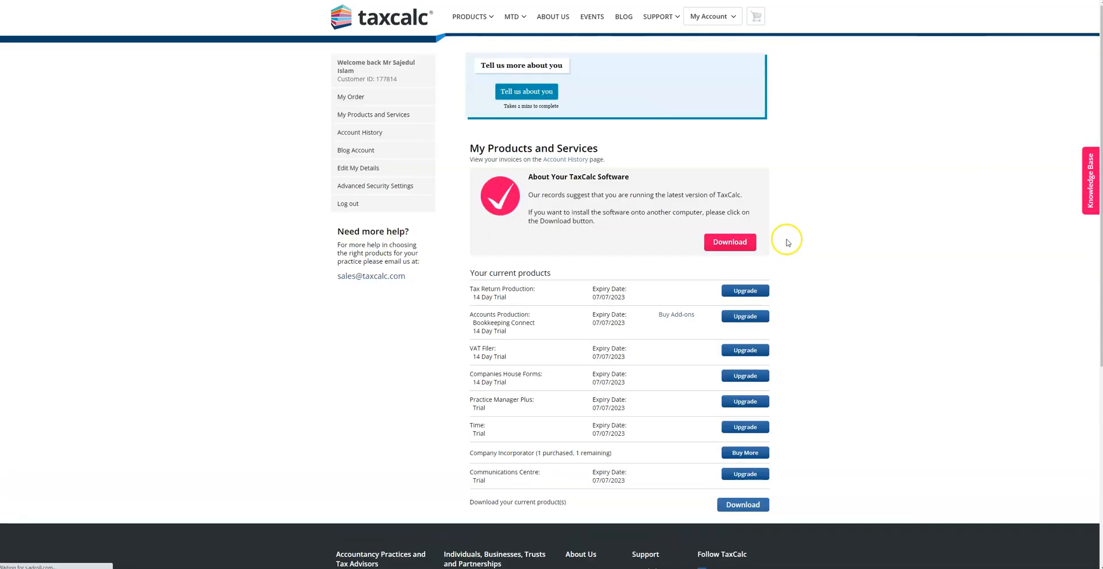
pyautogui.scroll(-2, 884, 227)
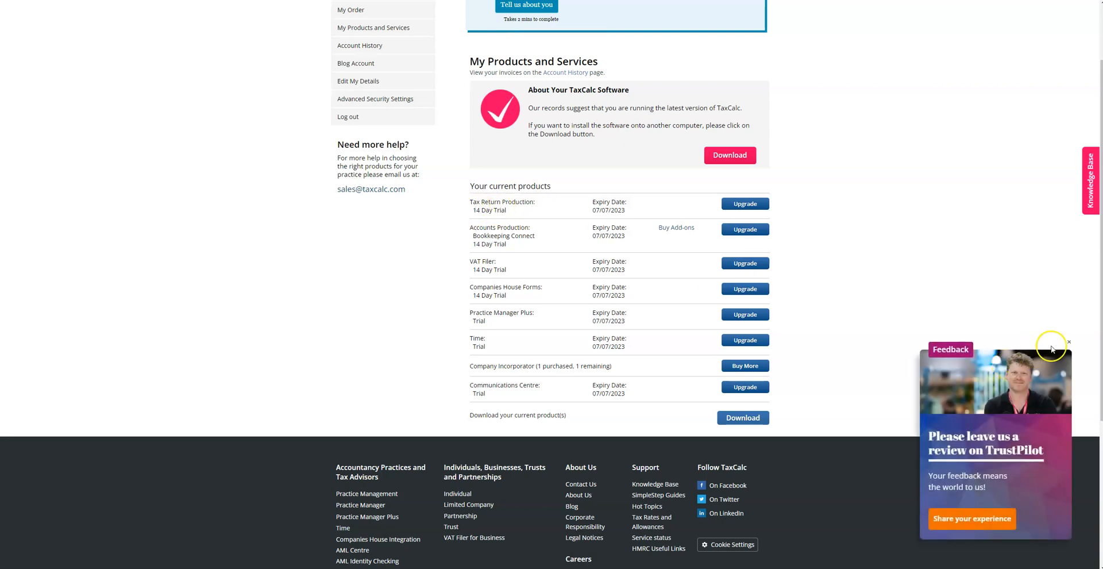
pyautogui.click(1068, 341)
pyautogui.moveTo(468, 228); pyautogui.dragTo(530, 228)
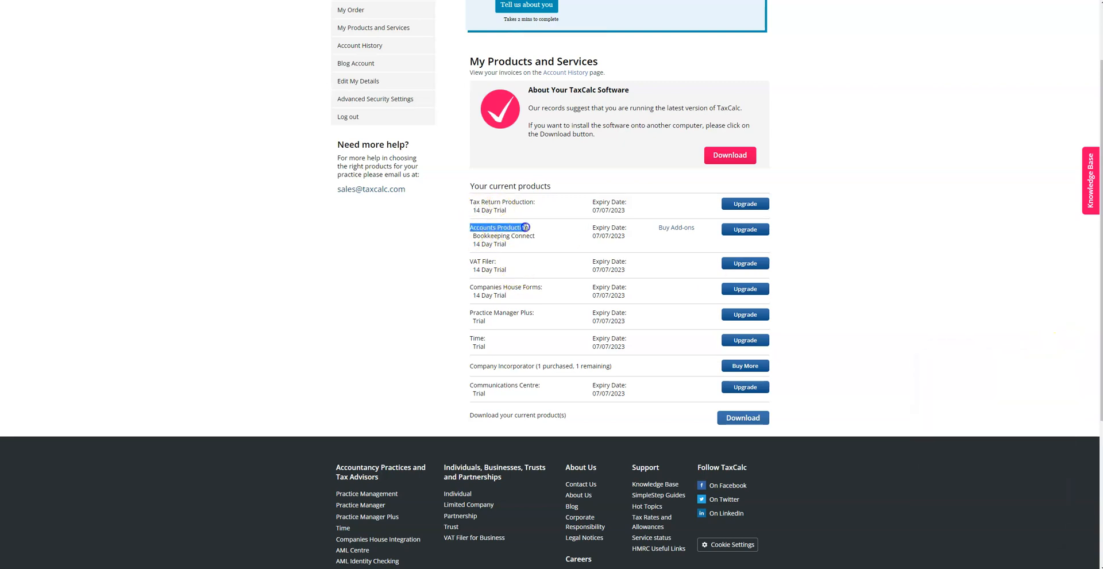
pyautogui.click(466, 262)
pyautogui.moveTo(466, 262); pyautogui.dragTo(556, 300)
pyautogui.click(461, 291)
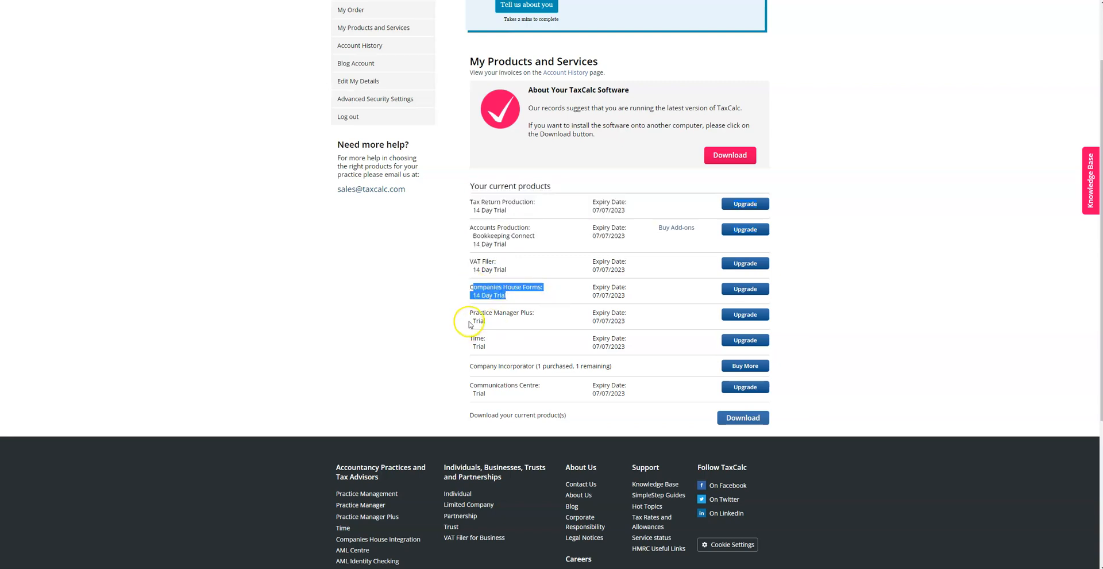
pyautogui.click(423, 331)
pyautogui.scroll(2, 434, 331)
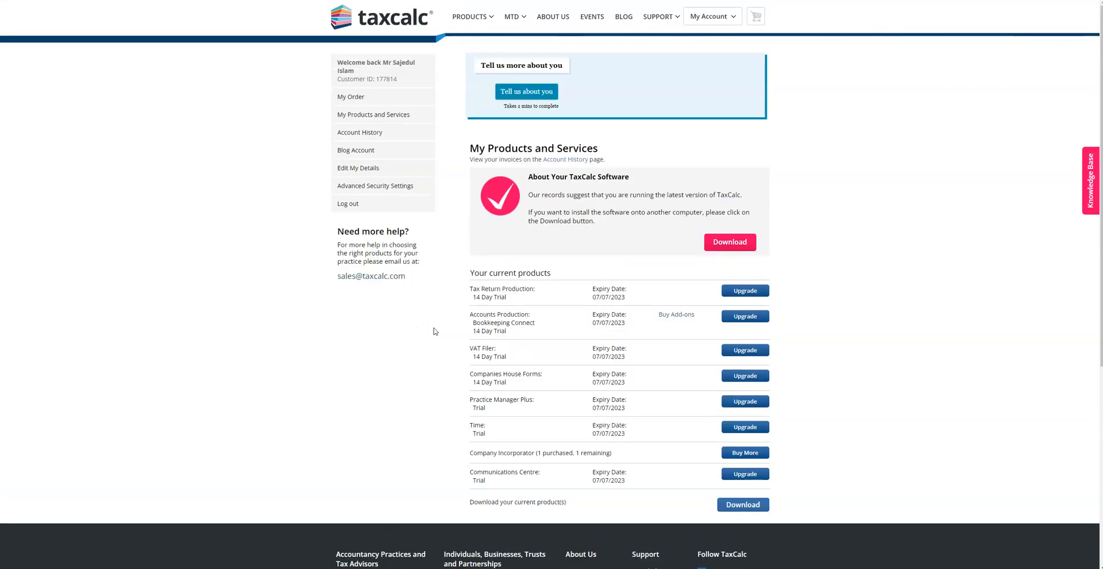
# Download the latest installer TaxCalcHub_13.6.003.exe (187 MB) and launch it from Chrome's downloads
pyautogui.click(729, 241)
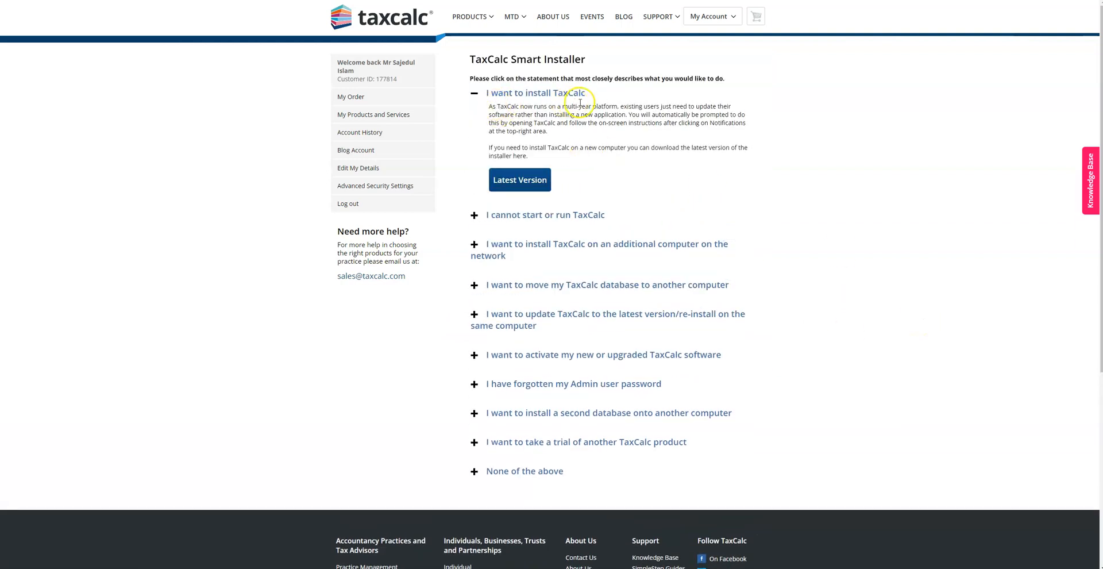
pyautogui.click(519, 183)
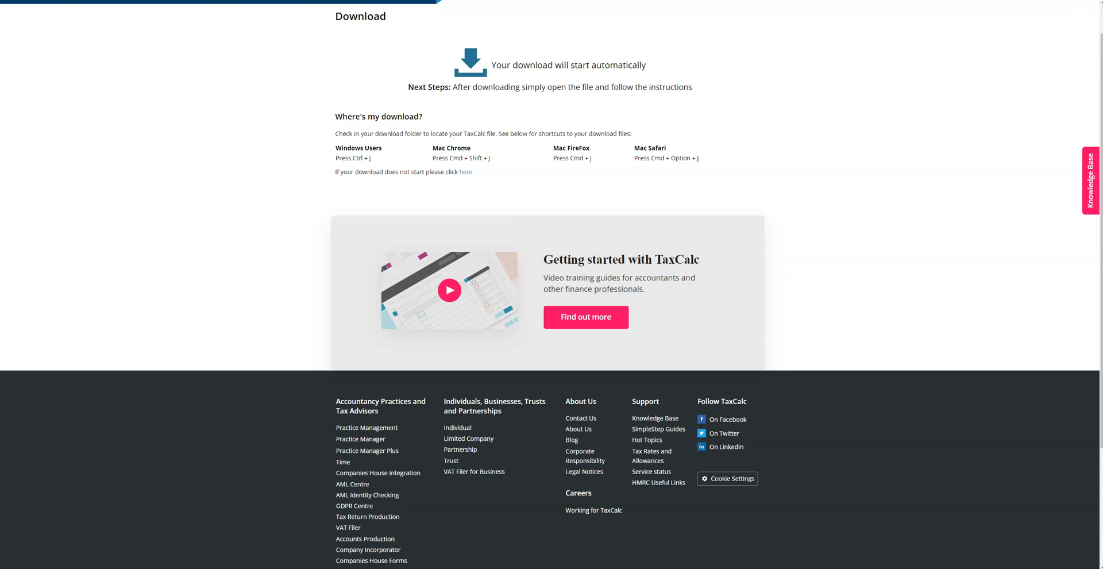
pyautogui.click(1054, 0)
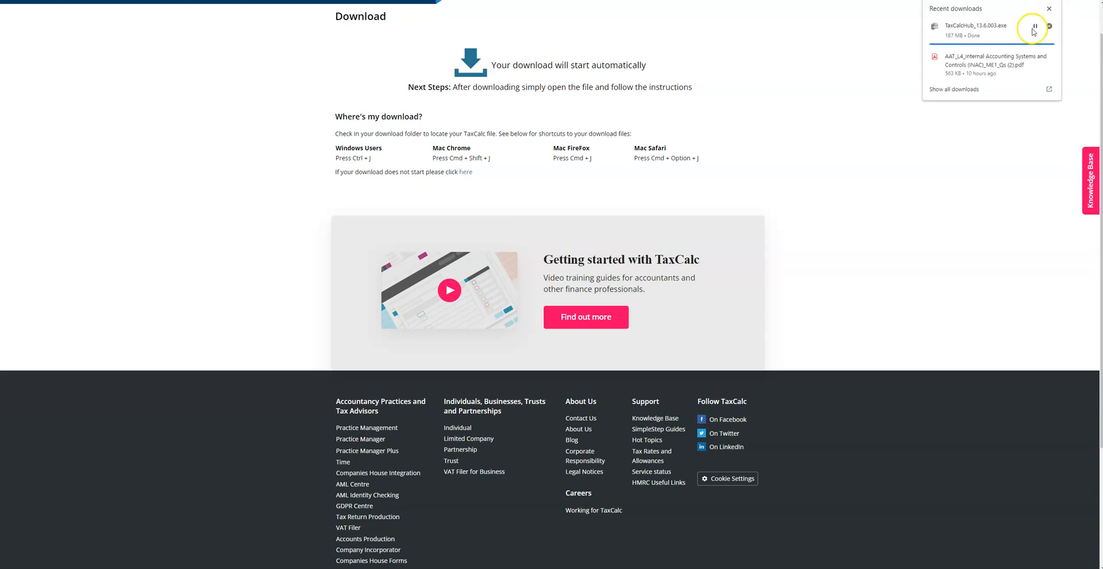
pyautogui.click(979, 31)
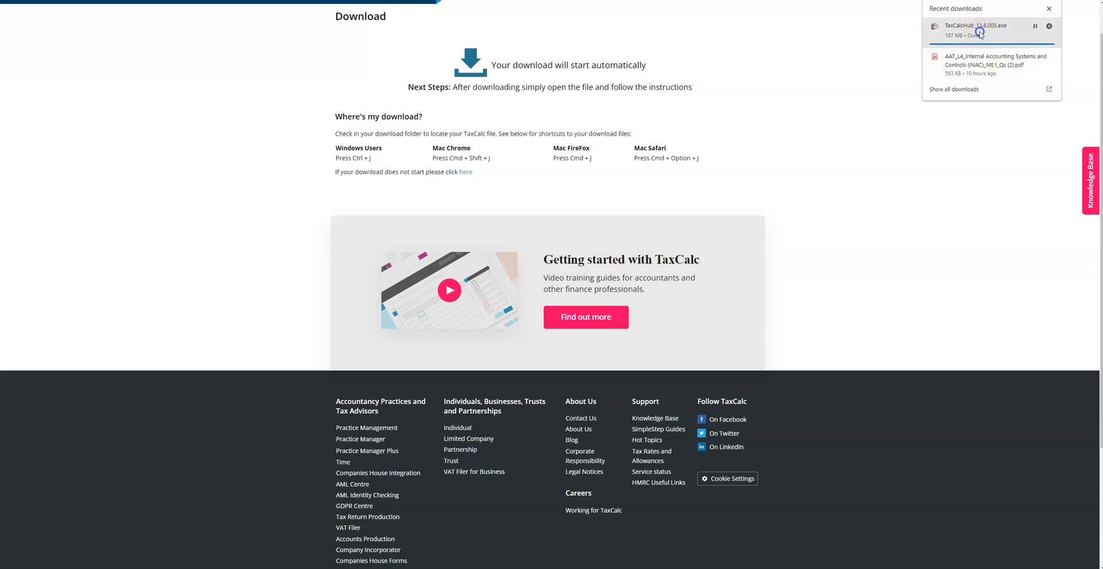
# Install TaxCalc 13.6.003 with the Typical method and default folder after accepting the licence
pyautogui.click(991, 131)
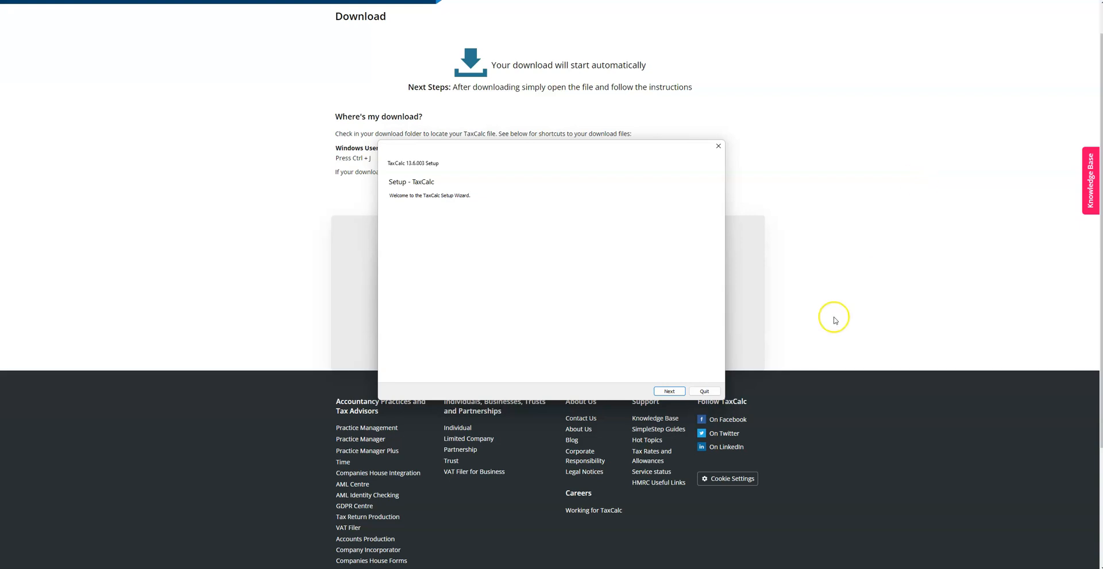
pyautogui.click(668, 391)
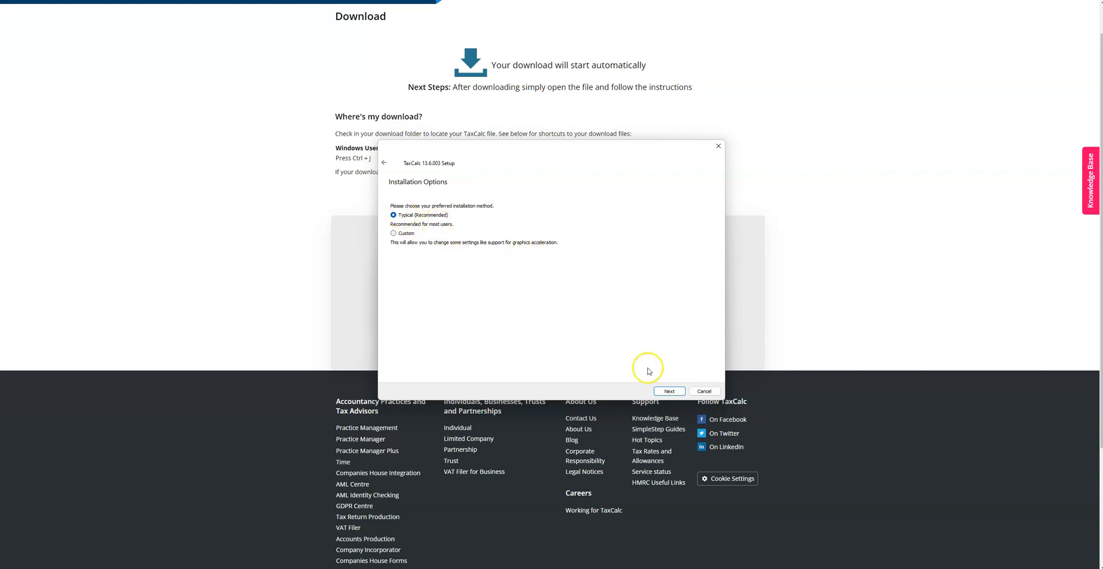
pyautogui.click(669, 390)
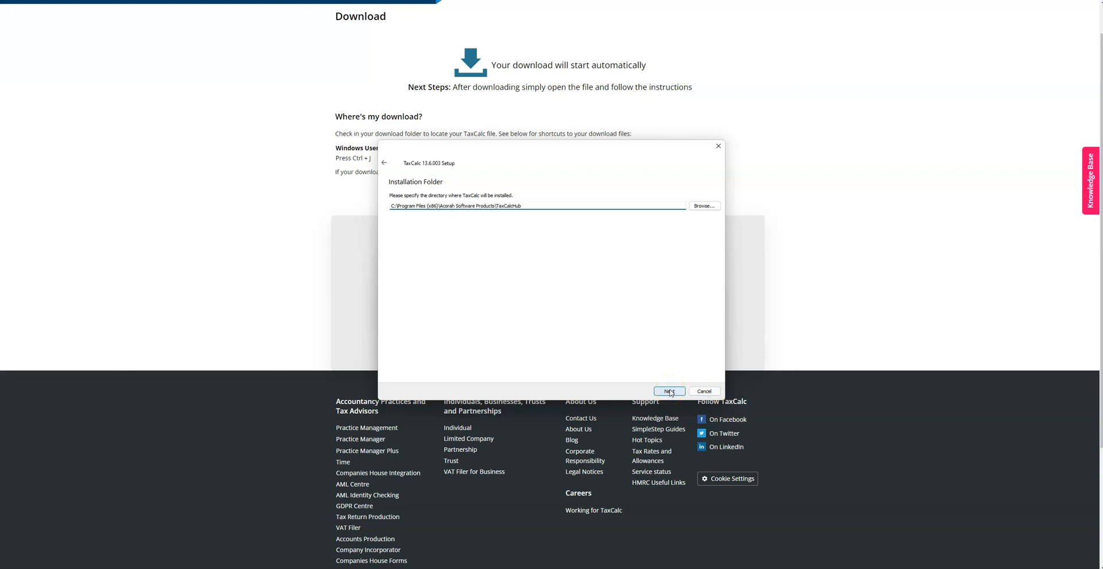
pyautogui.click(669, 391)
pyautogui.click(669, 391)
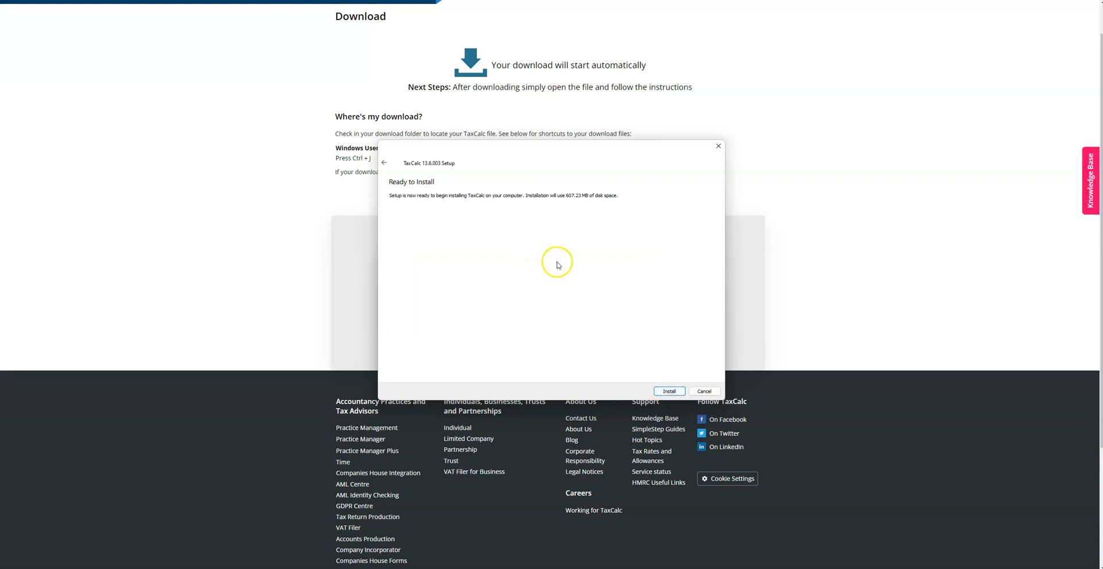
pyautogui.click(669, 391)
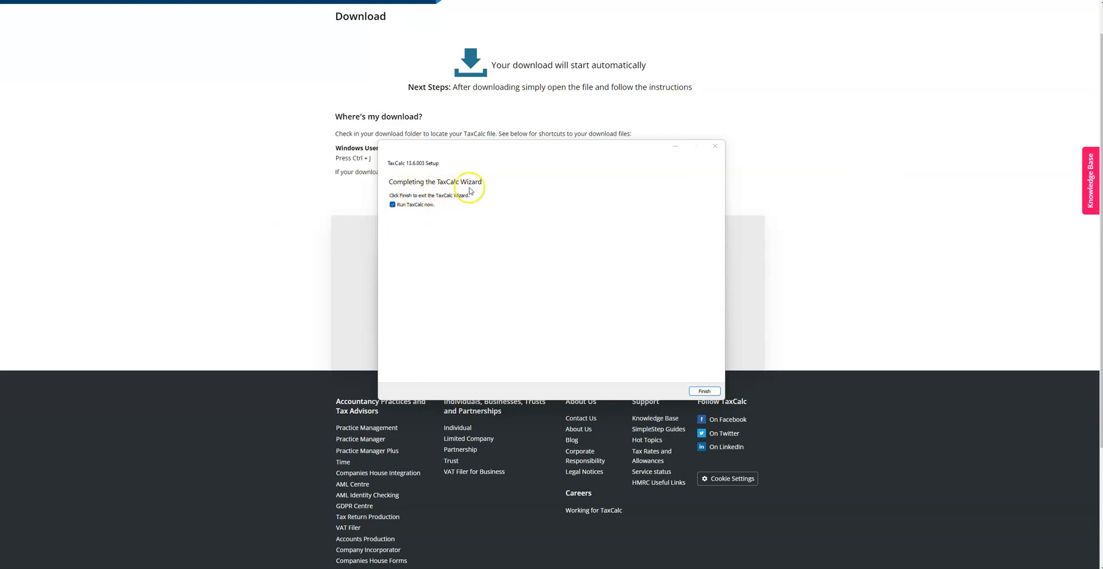
# Finish the installation with Run TaxCalc now ticked so TaxCalc launches
pyautogui.click(715, 392)
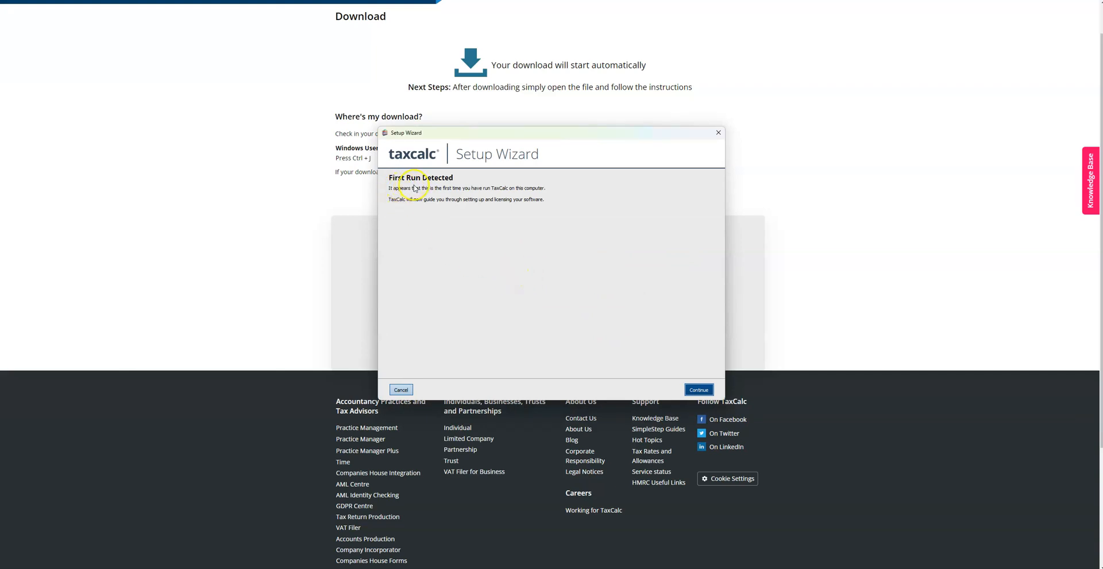
# Accept the licence and license TaxCalc with the TaxCalc.com user name and password
pyautogui.click(699, 390)
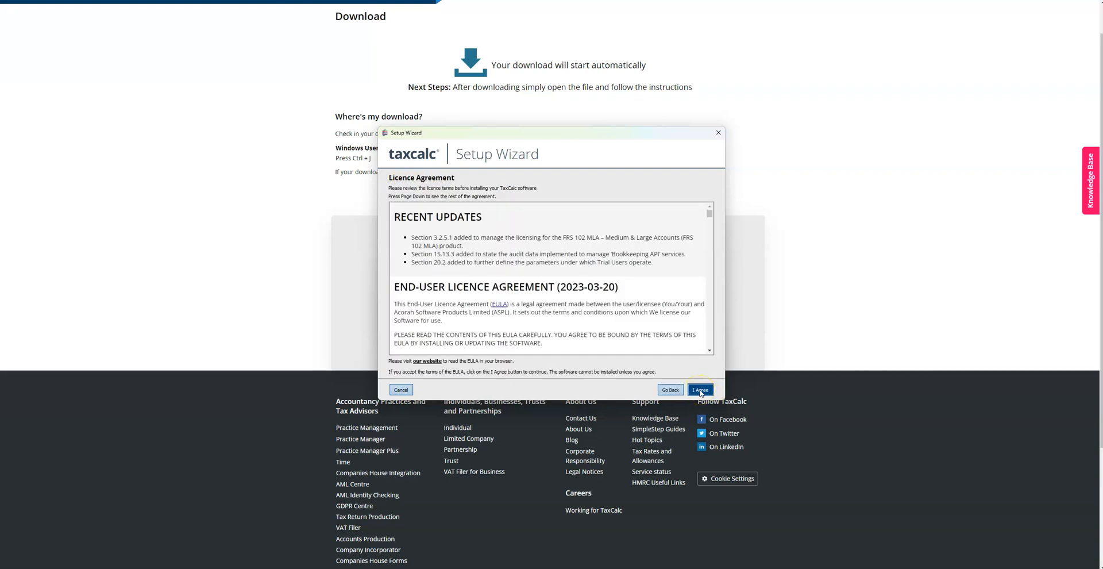
pyautogui.click(700, 390)
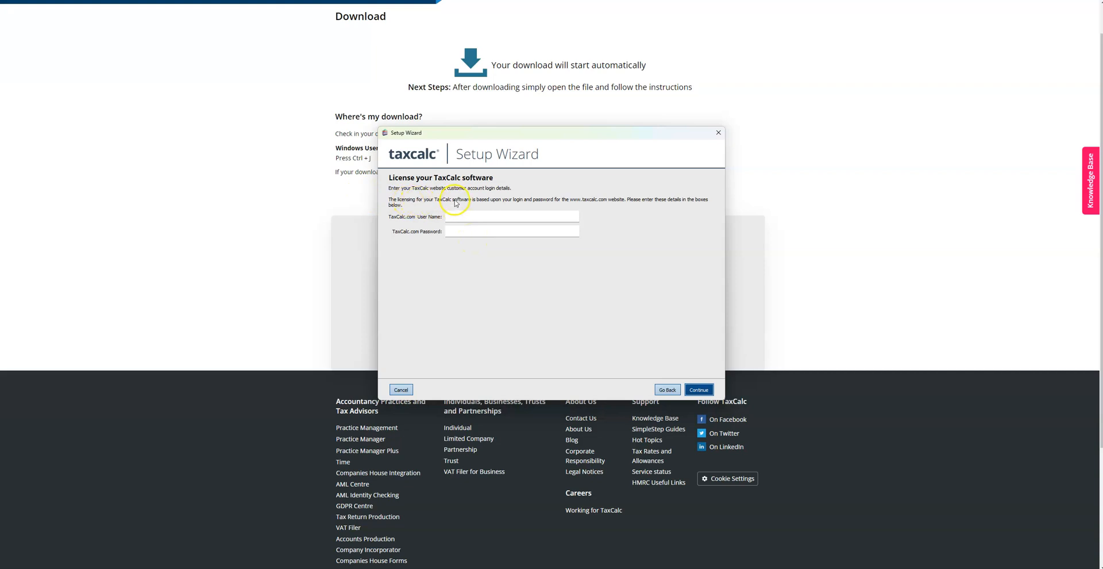
pyautogui.click(484, 217)
pyautogui.write('sajid2223')
pyautogui.press('Return')
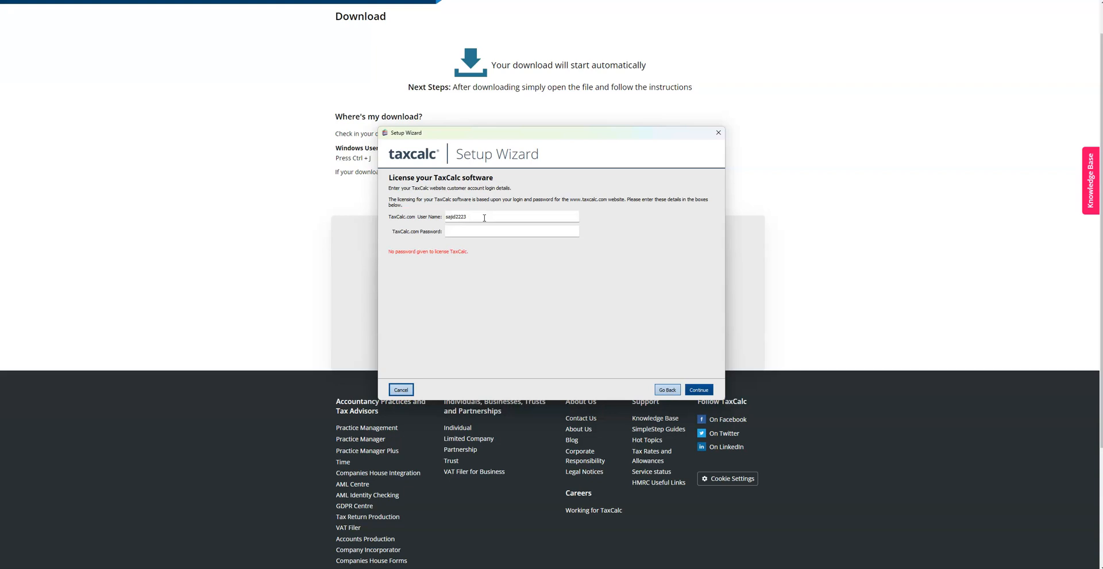
pyautogui.click(484, 218)
pyautogui.click(513, 219)
pyautogui.click(518, 232)
pyautogui.write('•••••••••••')
pyautogui.press('Return')
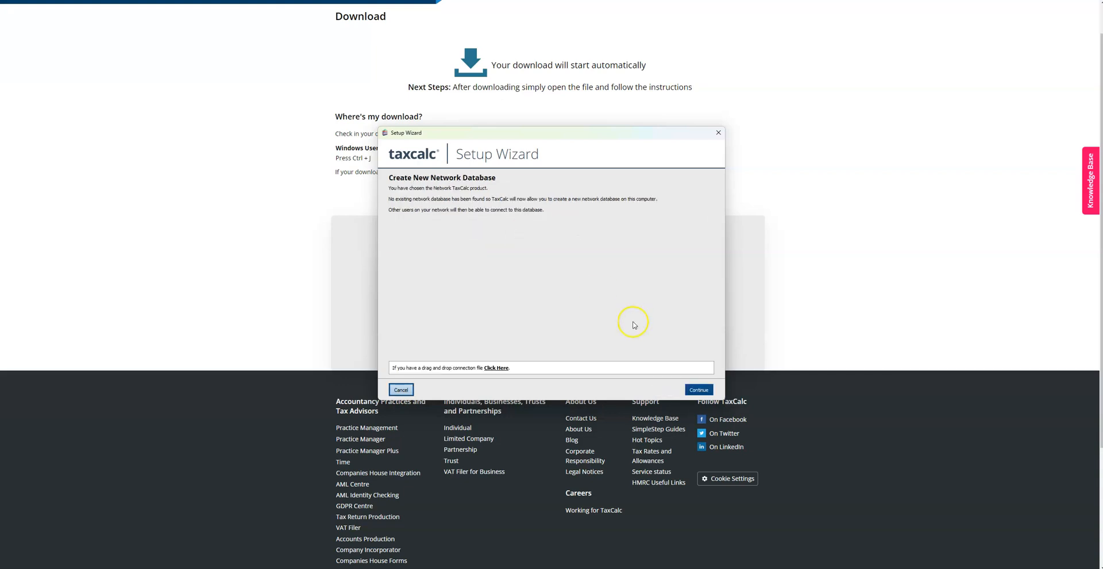
# Continue with creating the new network database
pyautogui.click(697, 389)
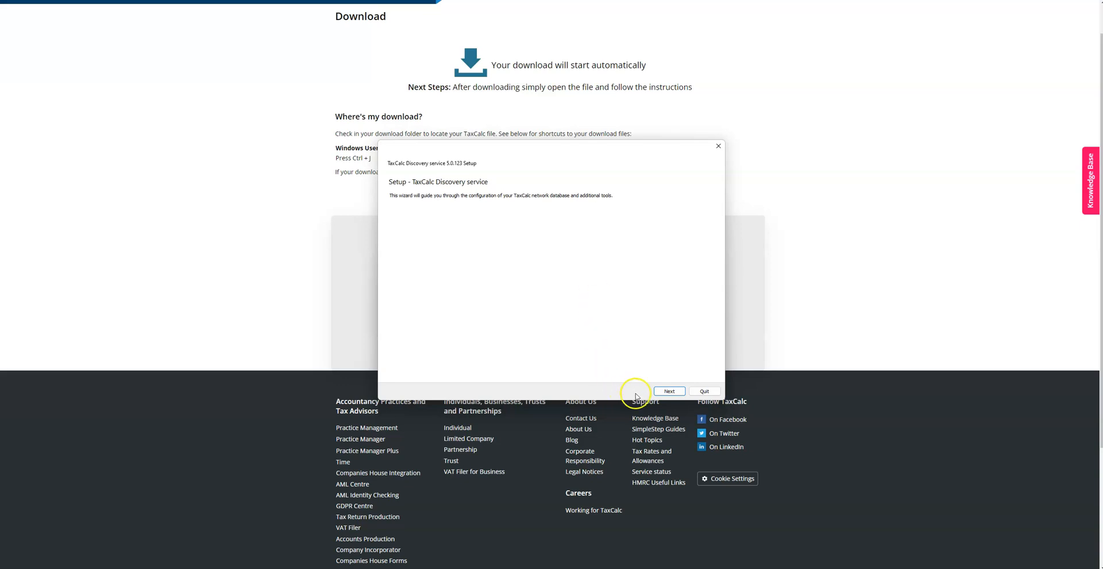
# Take the Discovery service setup through Typical setup, default folder and licence acceptance
pyautogui.click(669, 390)
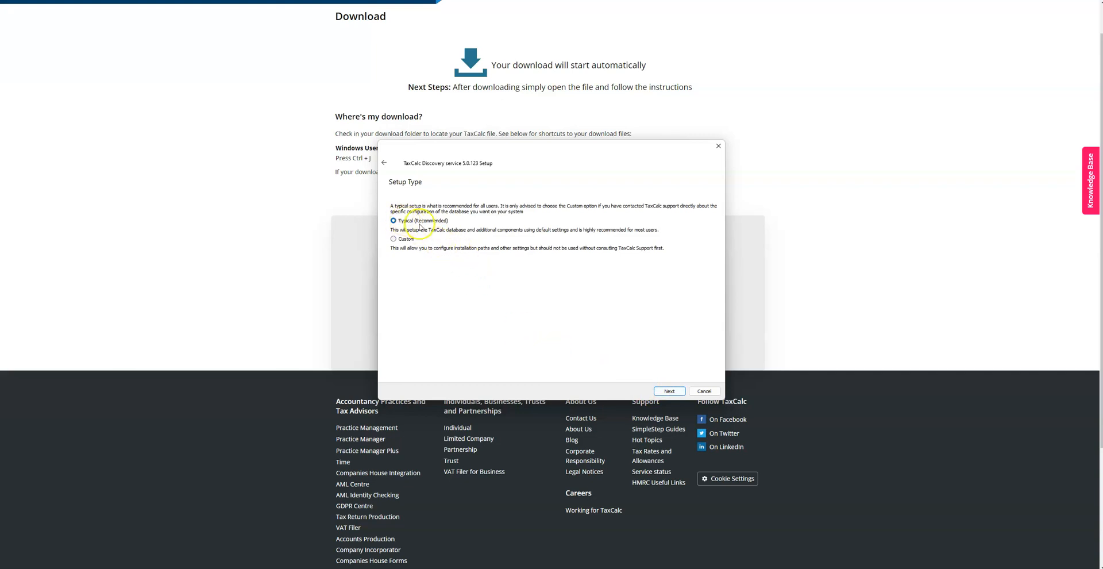
pyautogui.click(666, 391)
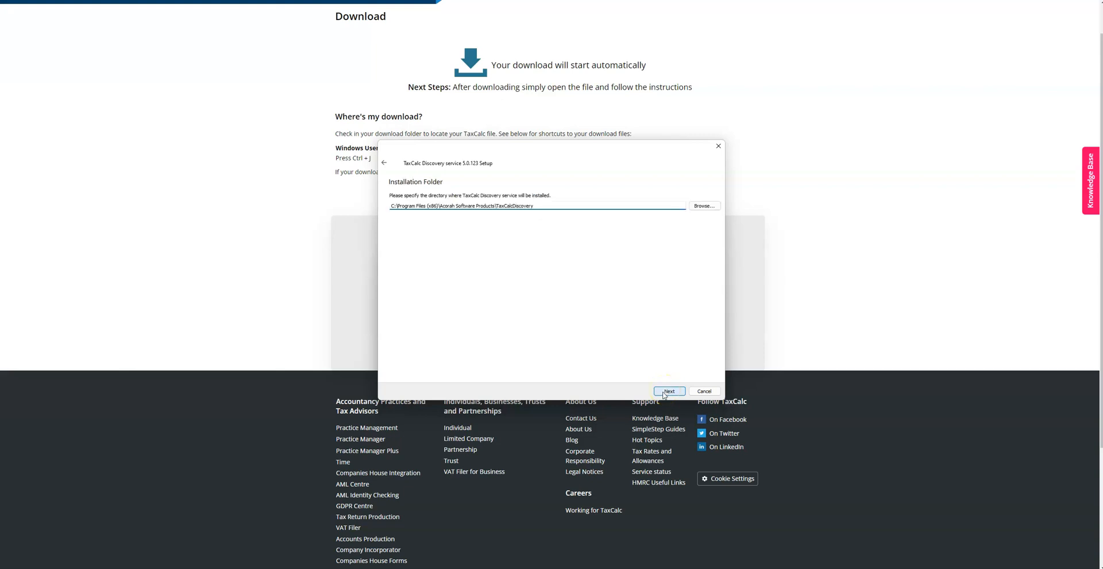
pyautogui.click(666, 392)
pyautogui.click(666, 391)
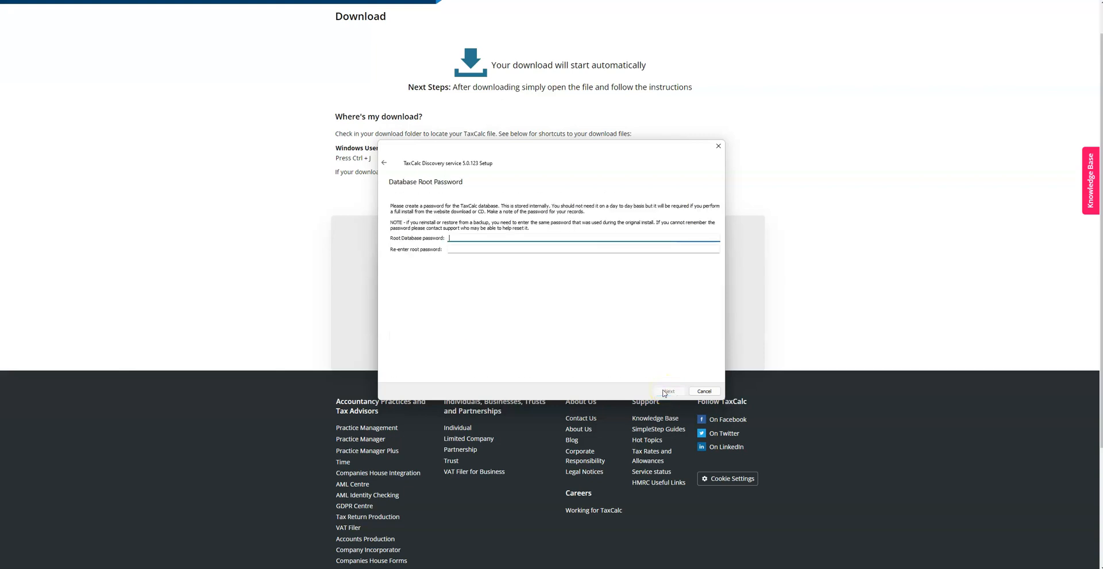
# Set and confirm the root database password, then start the Discovery service install
pyautogui.click(612, 323)
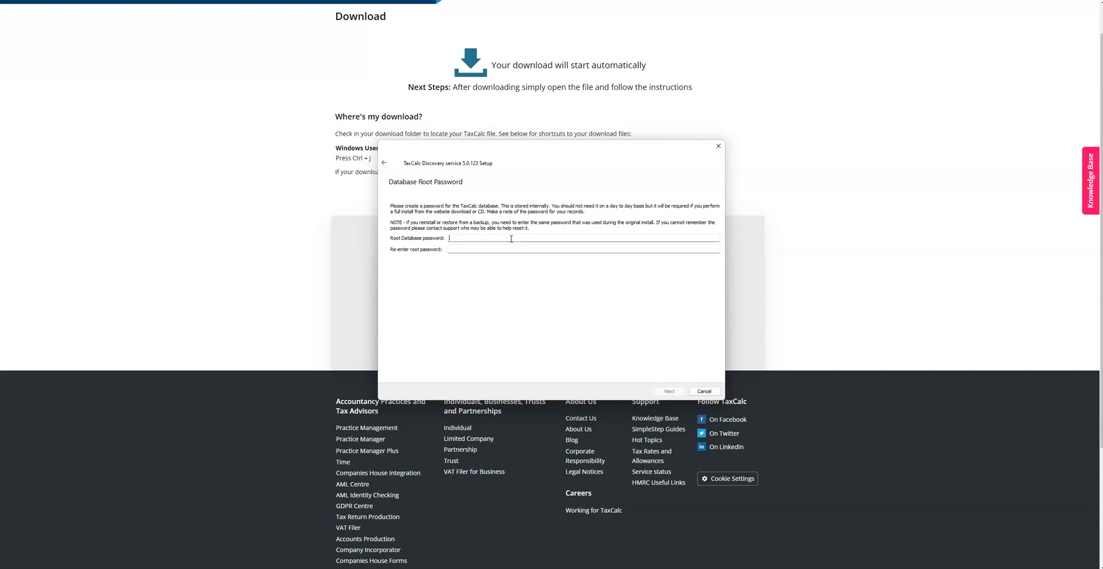
pyautogui.write('•••••••••')
pyautogui.click(505, 251)
pyautogui.write('•••••••••••')
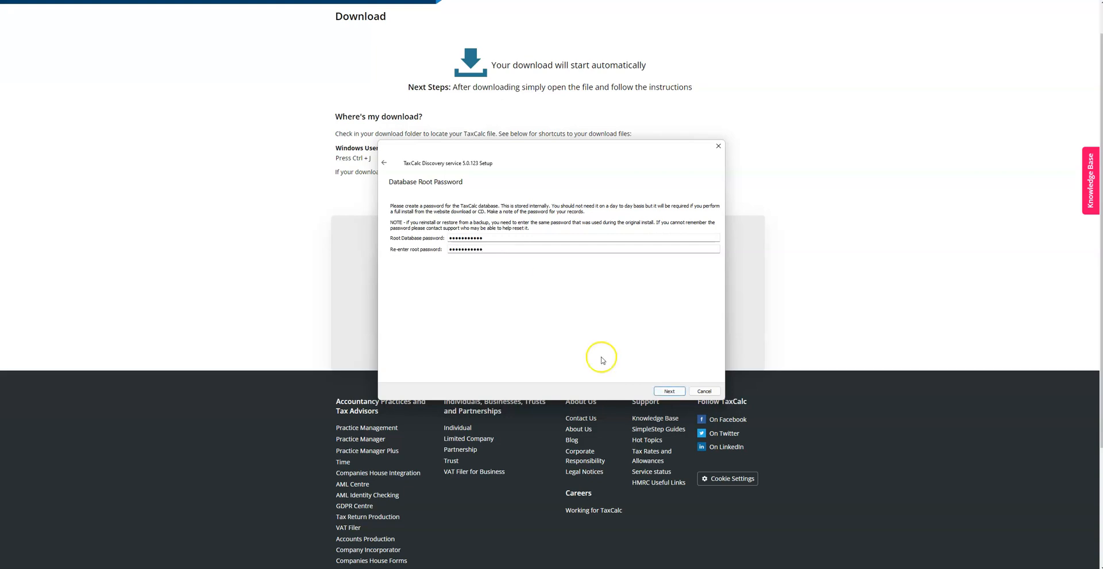
pyautogui.click(660, 391)
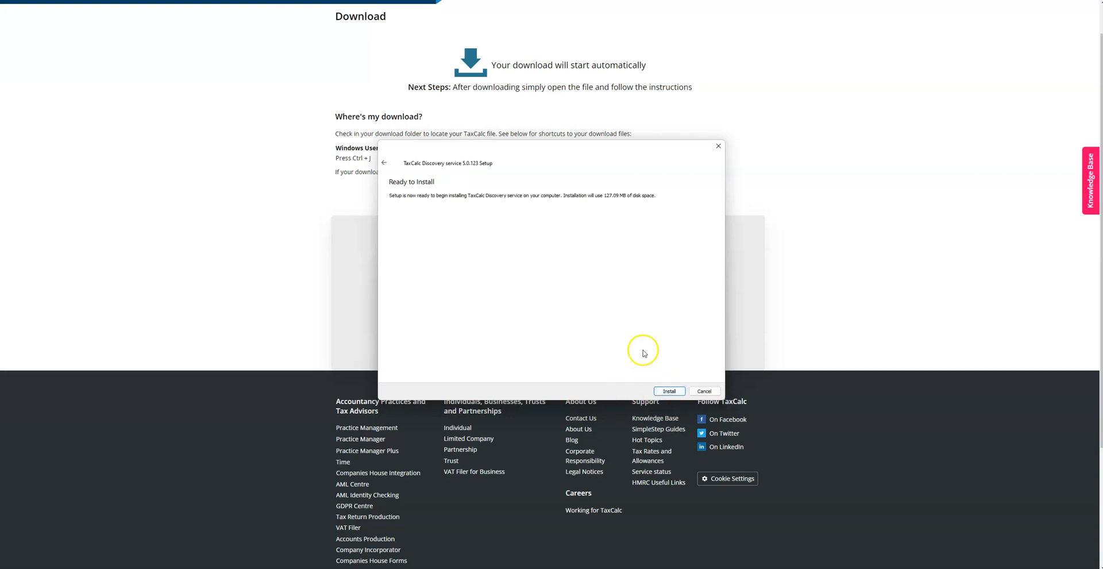
pyautogui.click(667, 392)
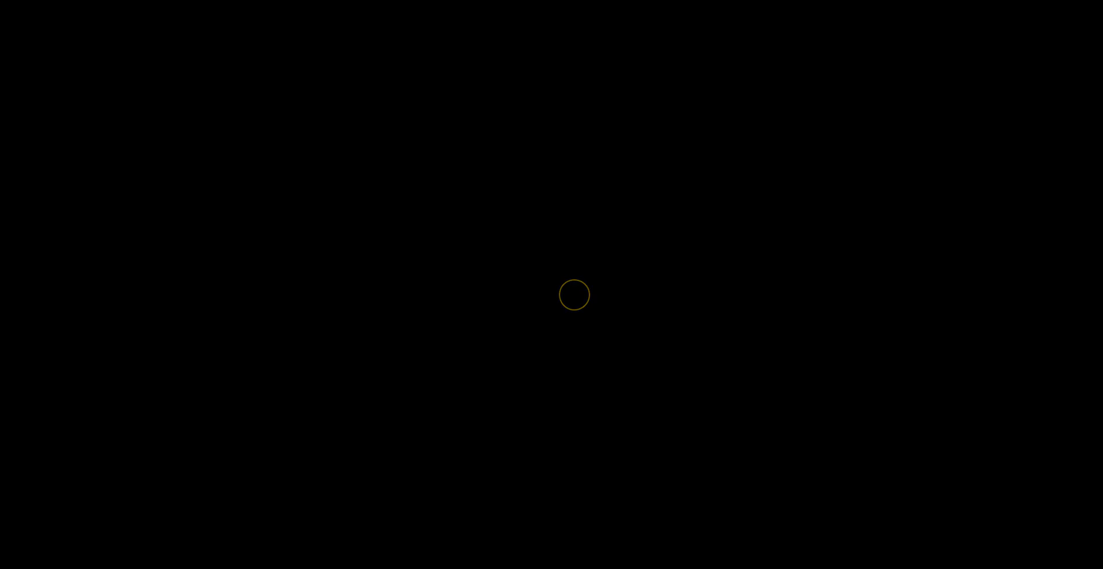
# Approve the system permission prompt so the Discovery service installation runs to completion
pyautogui.click(561, 366)
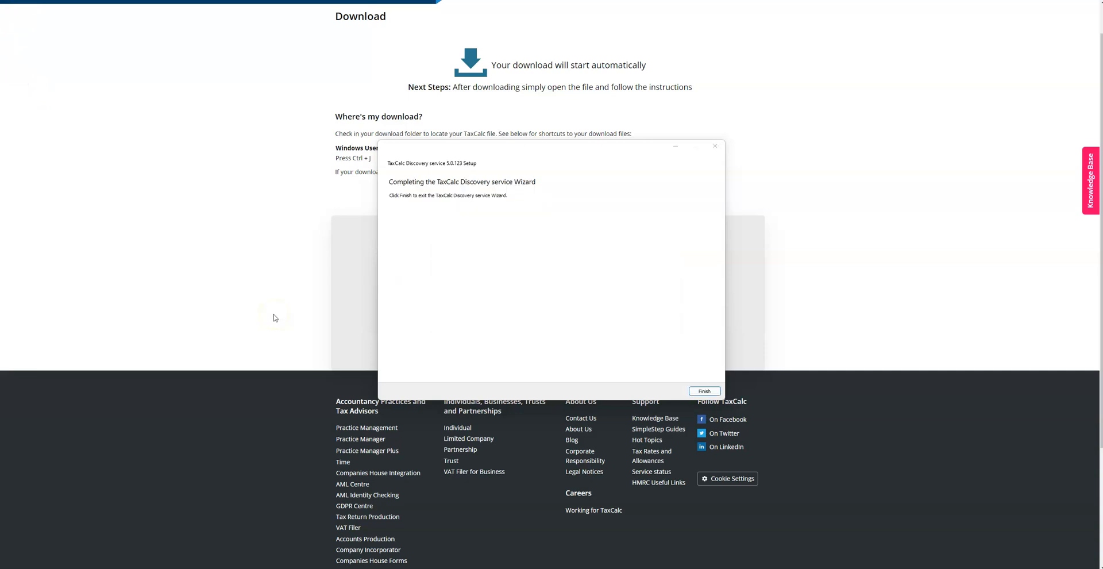
# Finish both installers, let TaxCalc create its database, and start the Hub setup wizard
pyautogui.click(710, 396)
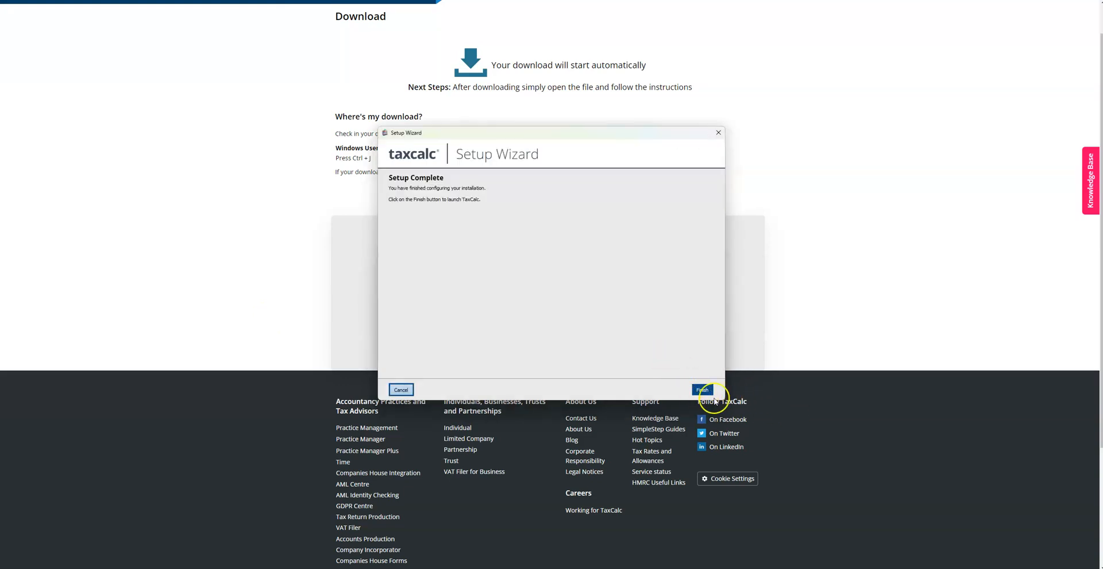
pyautogui.click(703, 390)
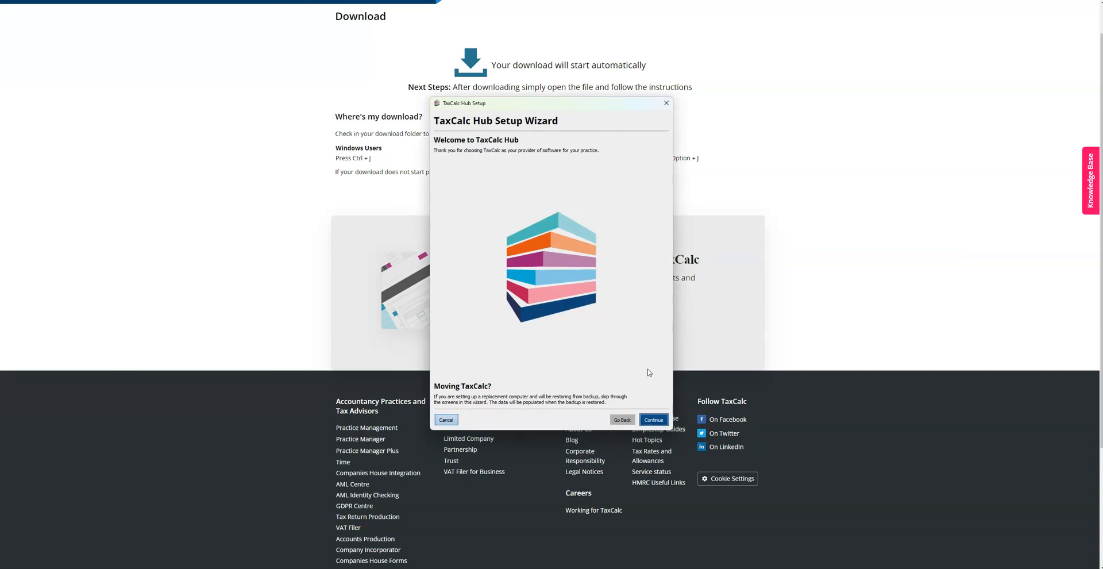
pyautogui.click(653, 420)
pyautogui.click(536, 202)
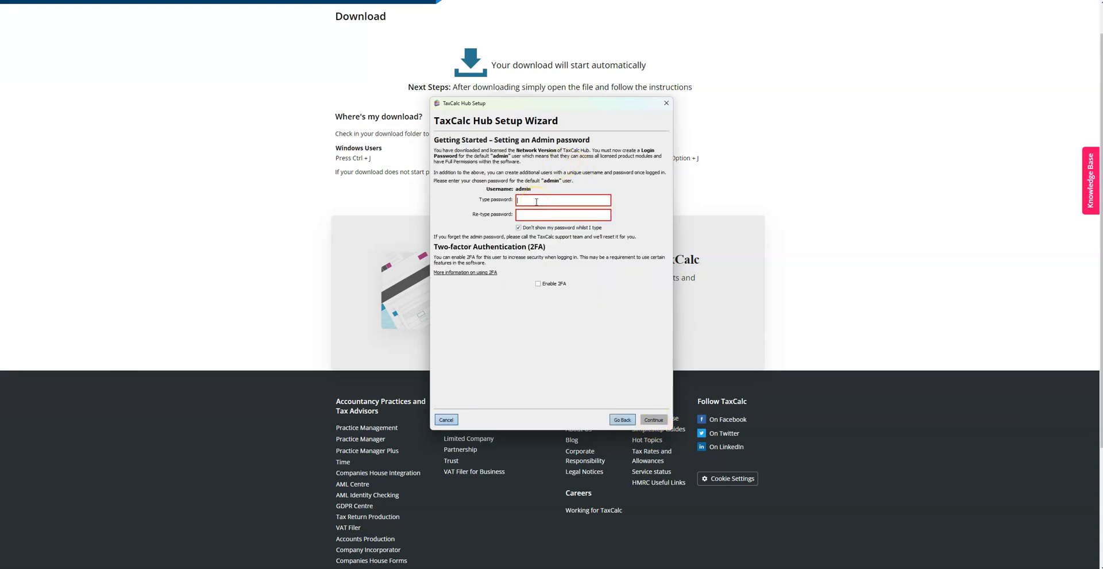
# Set the admin login password and confirm it in the Re-type password field
pyautogui.write('••')
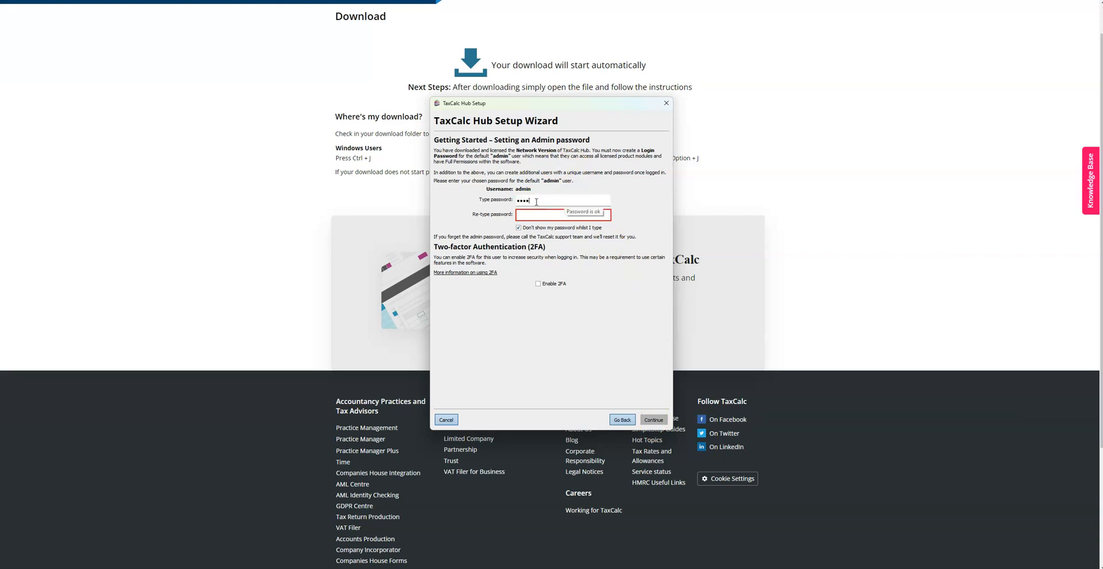
pyautogui.write('••••••')
pyautogui.click(534, 216)
pyautogui.write('••••')
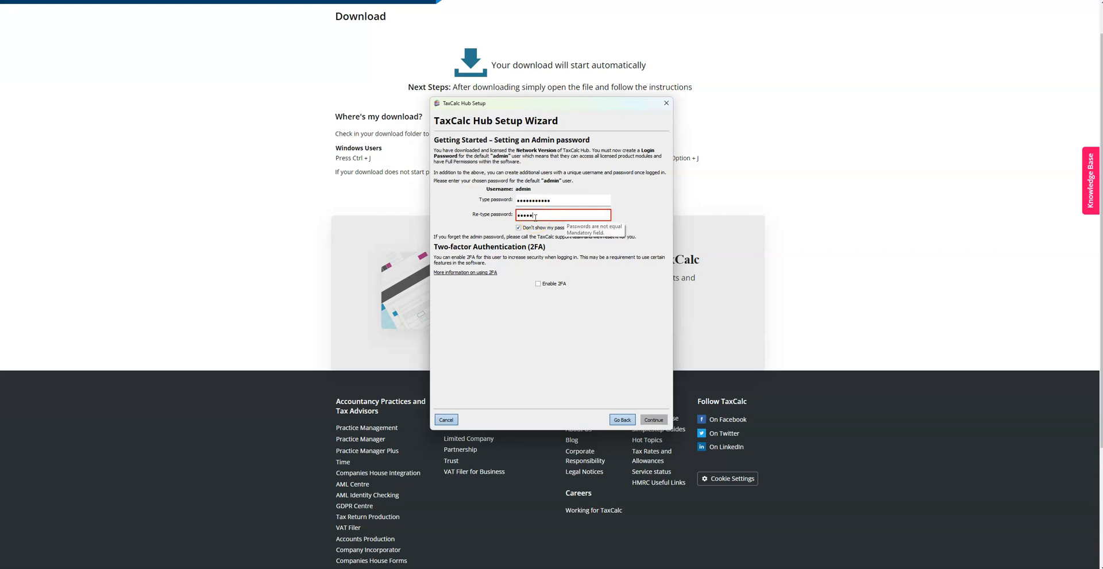
pyautogui.write('••••')
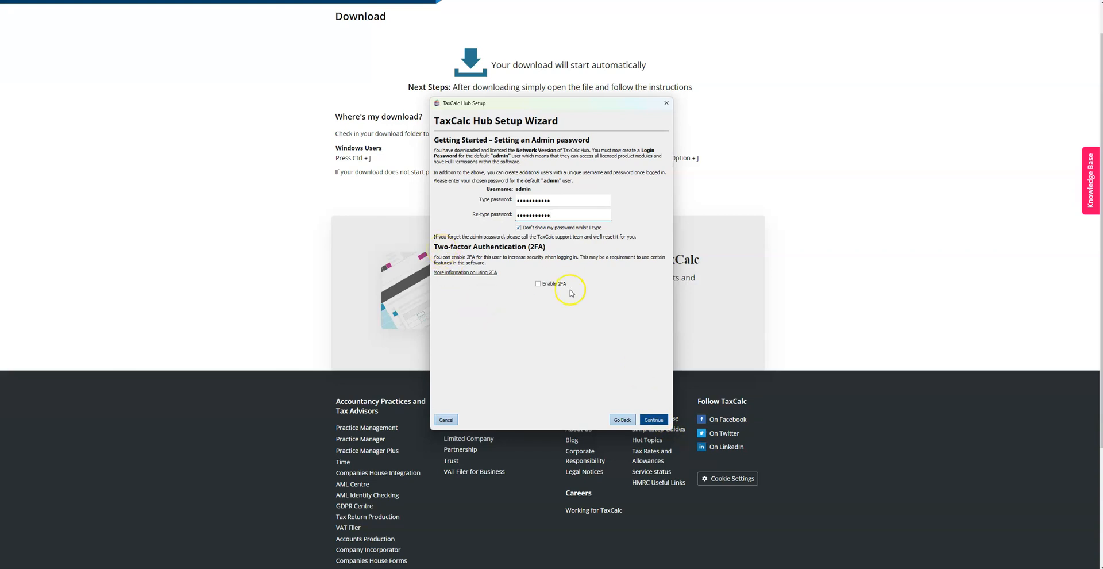
pyautogui.click(655, 420)
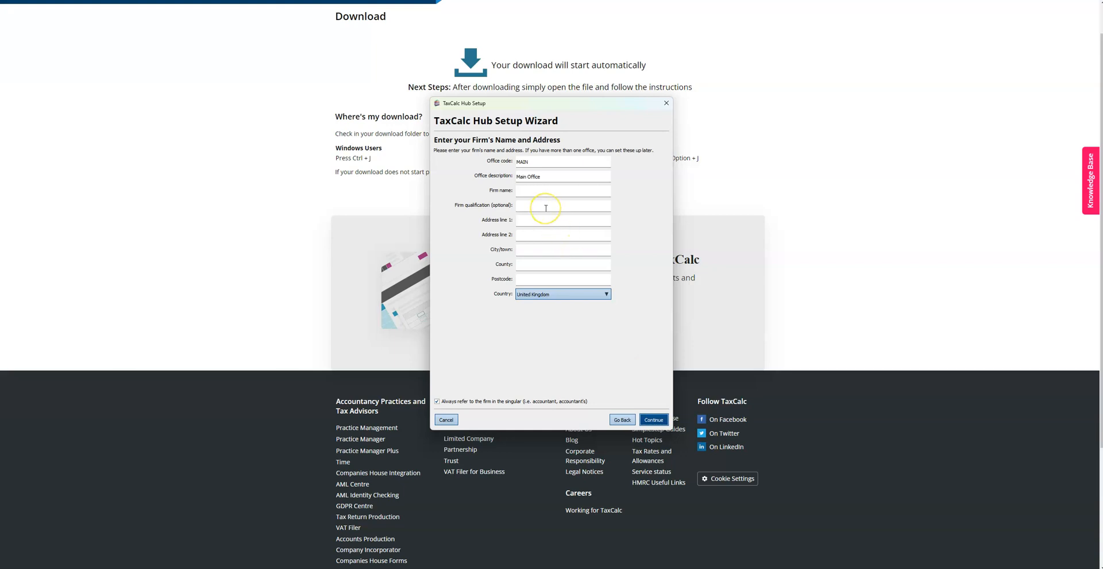
# Enter the firm name 'Linkon' and the first street address line
pyautogui.click(533, 192)
pyautogui.write('Linkon Accountant')
pyautogui.click(590, 222)
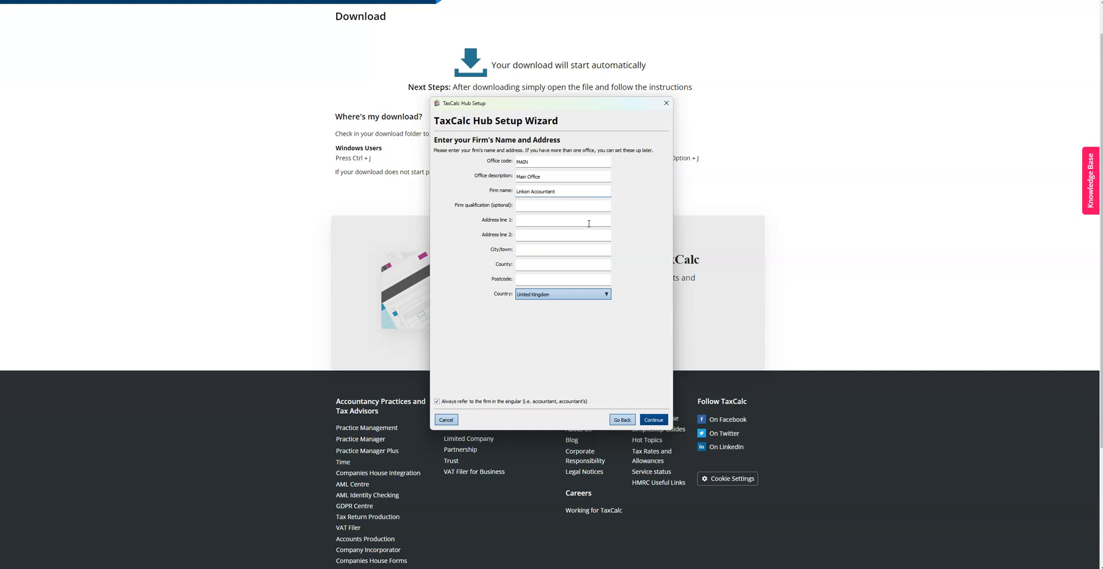
pyautogui.click(559, 222)
# Fill in London as both town and county and confirm the firm's address
pyautogui.click(546, 236)
pyautogui.click(531, 251)
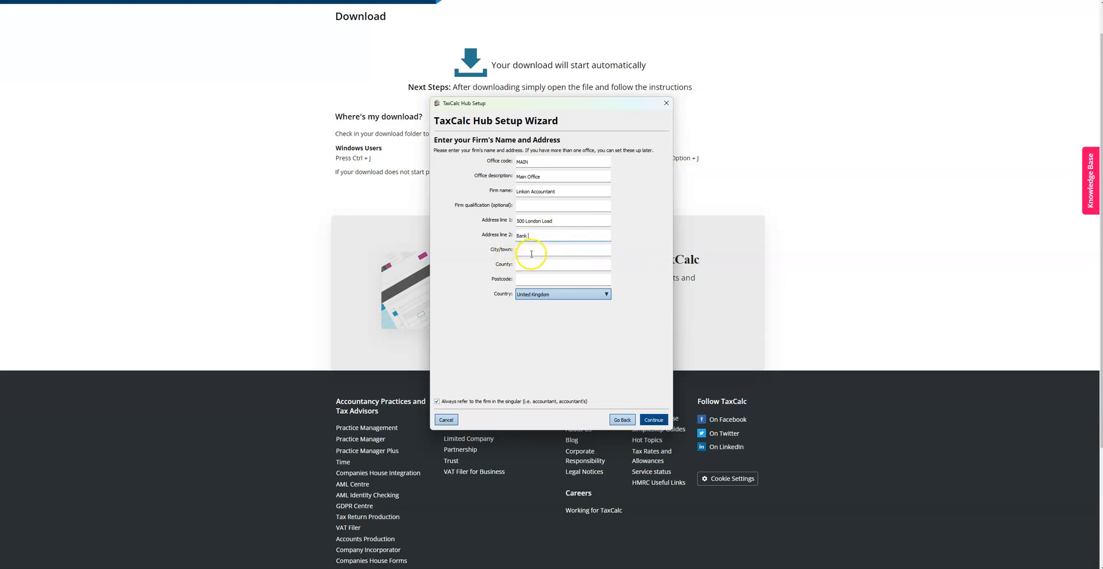
pyautogui.write('London')
pyautogui.click(536, 264)
pyautogui.write('London')
pyautogui.click(535, 280)
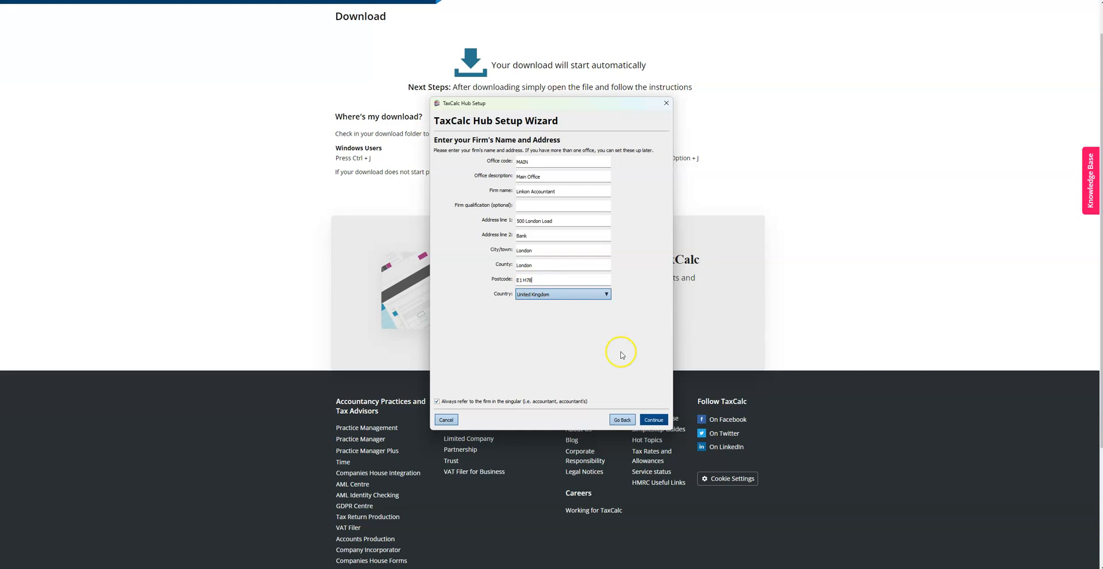
pyautogui.click(655, 420)
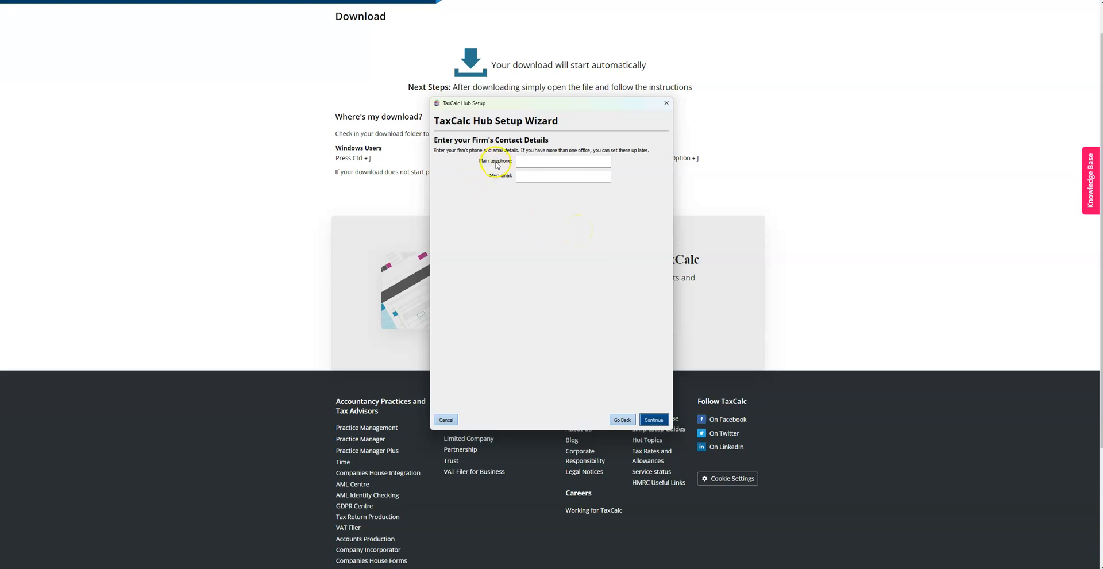
# Skip the contact details, leaving the telephone and e-mail fields empty
pyautogui.click(564, 160)
pyautogui.click(654, 419)
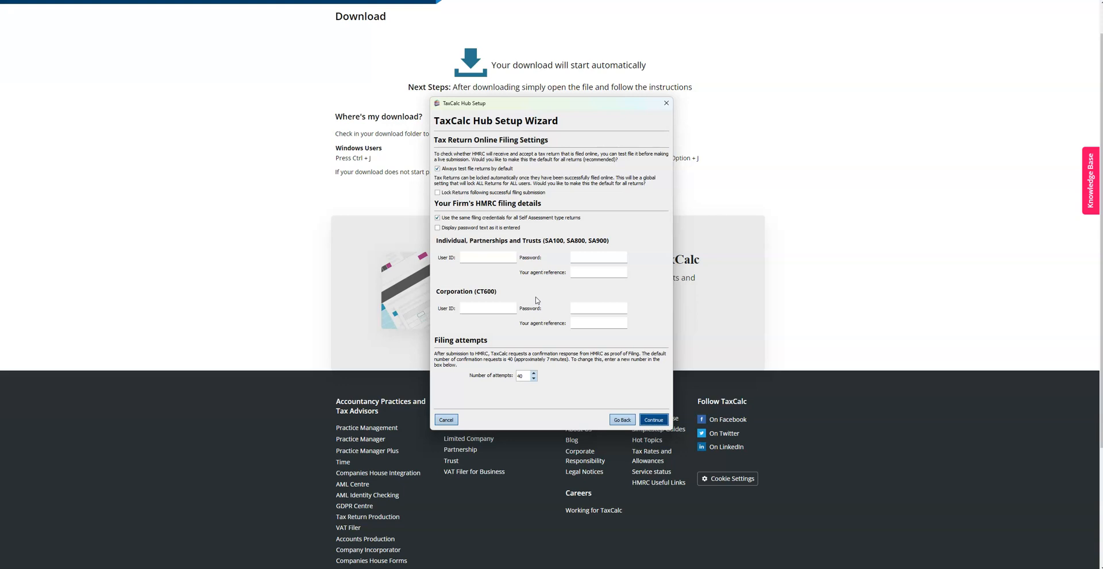
# Enter the HMRC user ID, password and agent reference for Self Assessment returns
pyautogui.click(498, 258)
pyautogui.write('123456789')
pyautogui.click(597, 256)
pyautogui.write('•••••••••••')
pyautogui.click(590, 292)
pyautogui.write('S')
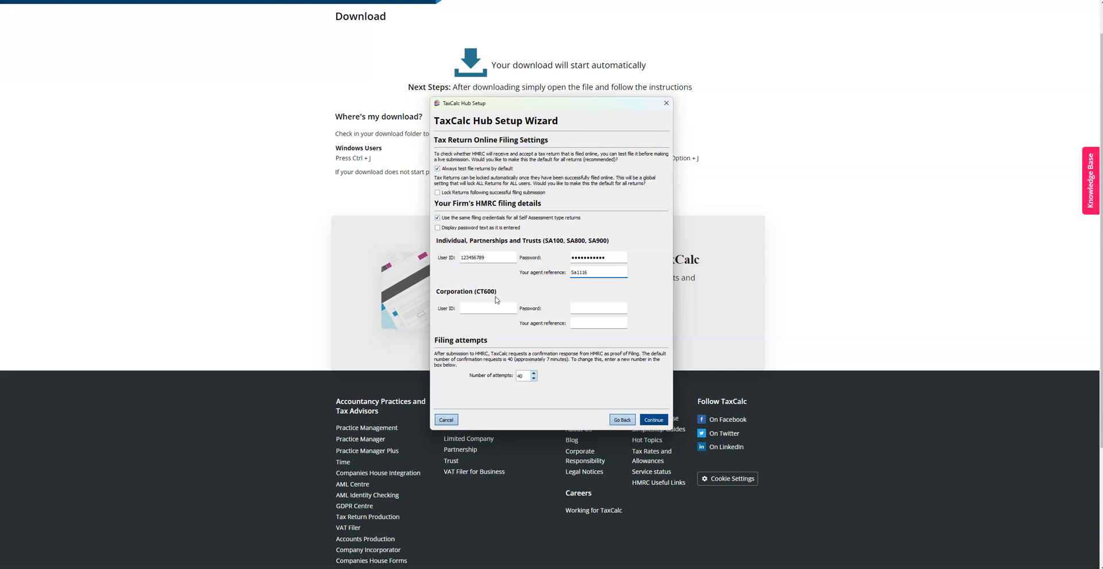
# Enter the agent reference and password for Corporation Tax (CT600) returns and save
pyautogui.click(493, 310)
pyautogui.click(588, 323)
pyautogui.write('CT116')
pyautogui.click(602, 310)
pyautogui.write('•••••••••••')
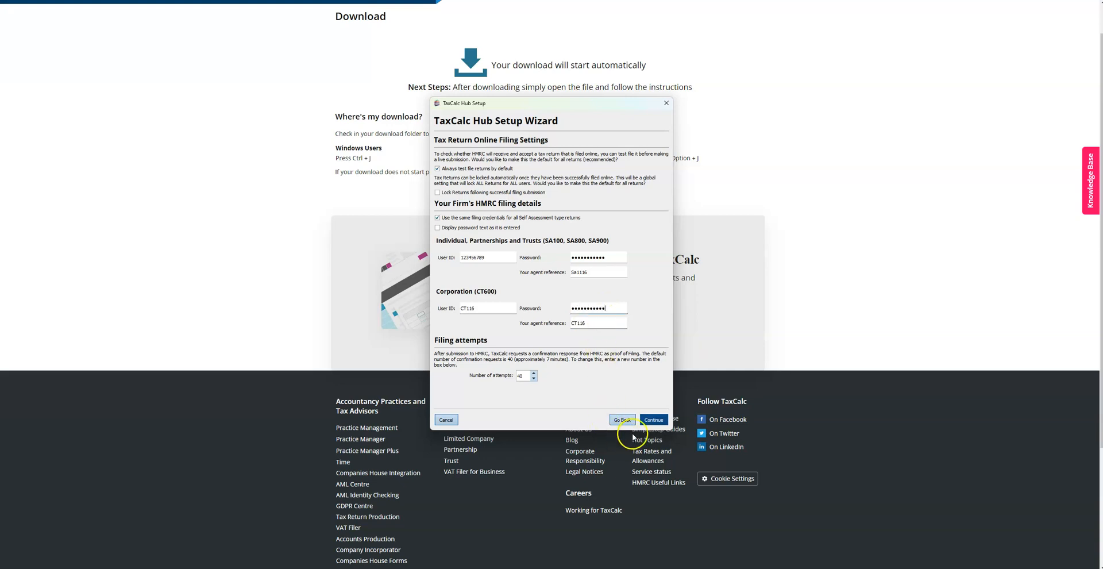
pyautogui.click(653, 420)
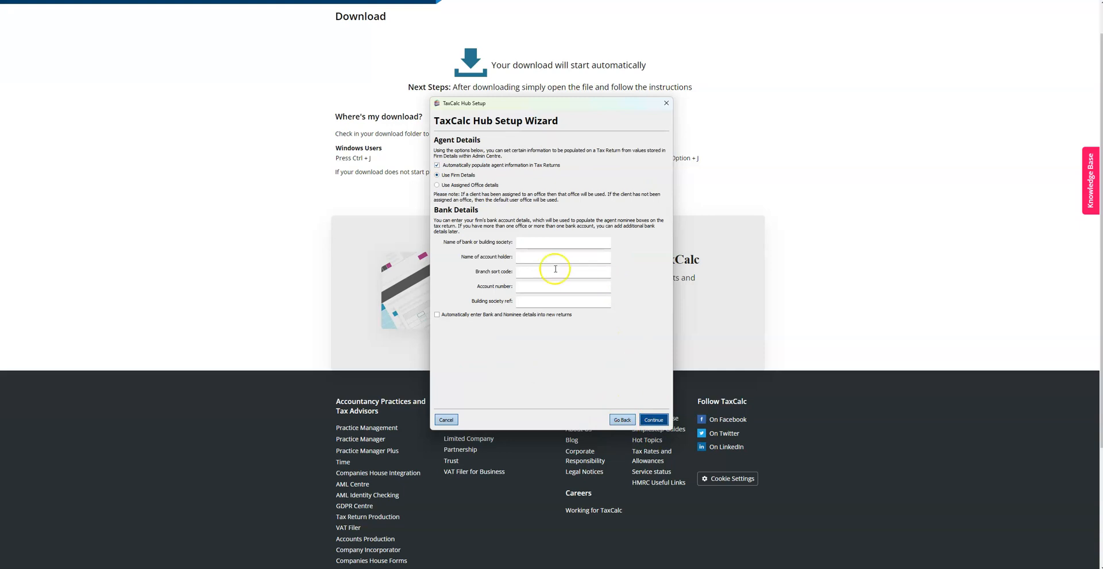
# Enter bank name 'Llyoyds' and the firm's account number in the bank details
pyautogui.click(545, 241)
pyautogui.write('Llyoyds Bank')
pyautogui.click(539, 259)
pyautogui.click(537, 271)
pyautogui.click(541, 291)
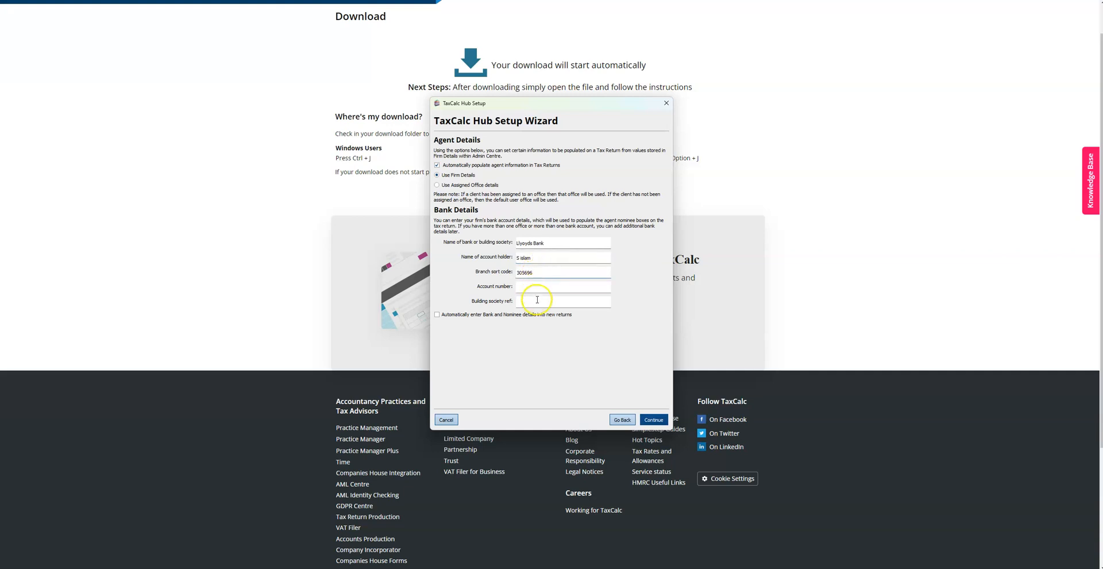
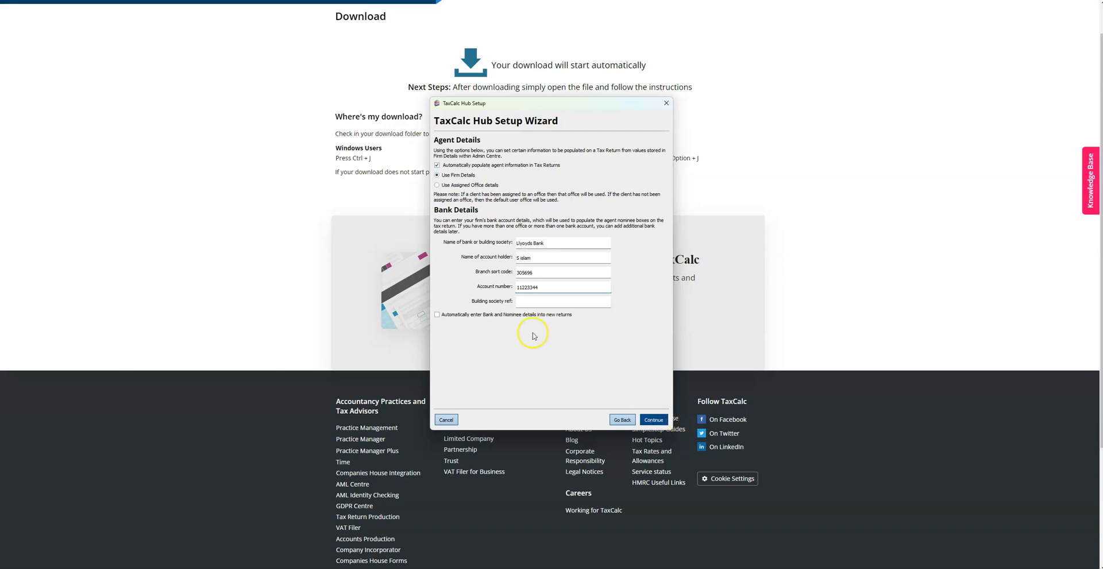
pyautogui.click(653, 419)
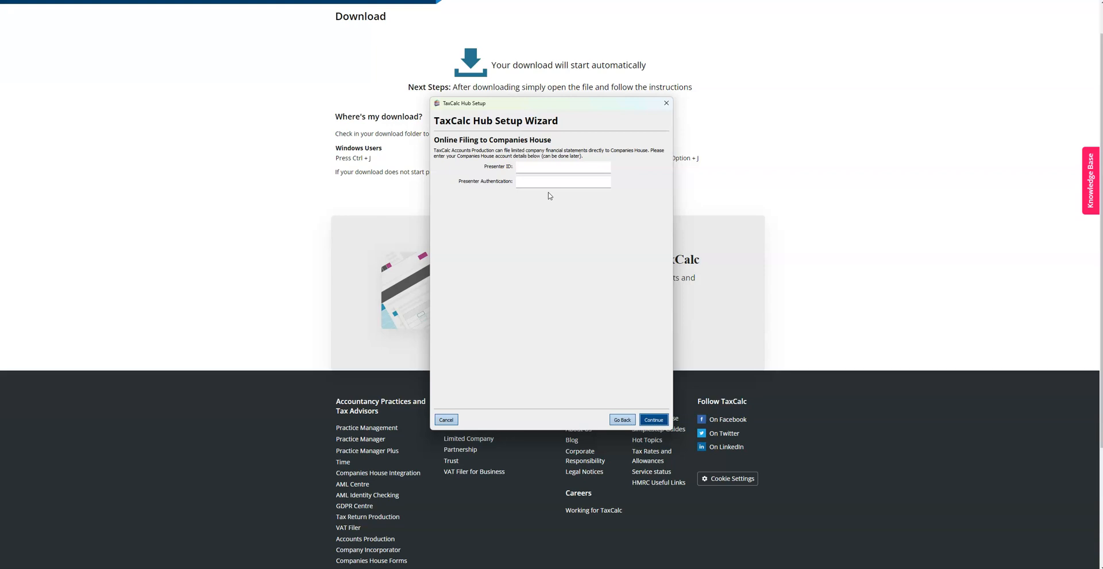
# Enter the Companies House presenter ID and presenter authentication code
pyautogui.click(553, 167)
pyautogui.write('1234567')
pyautogui.write('•••')
pyautogui.click(653, 420)
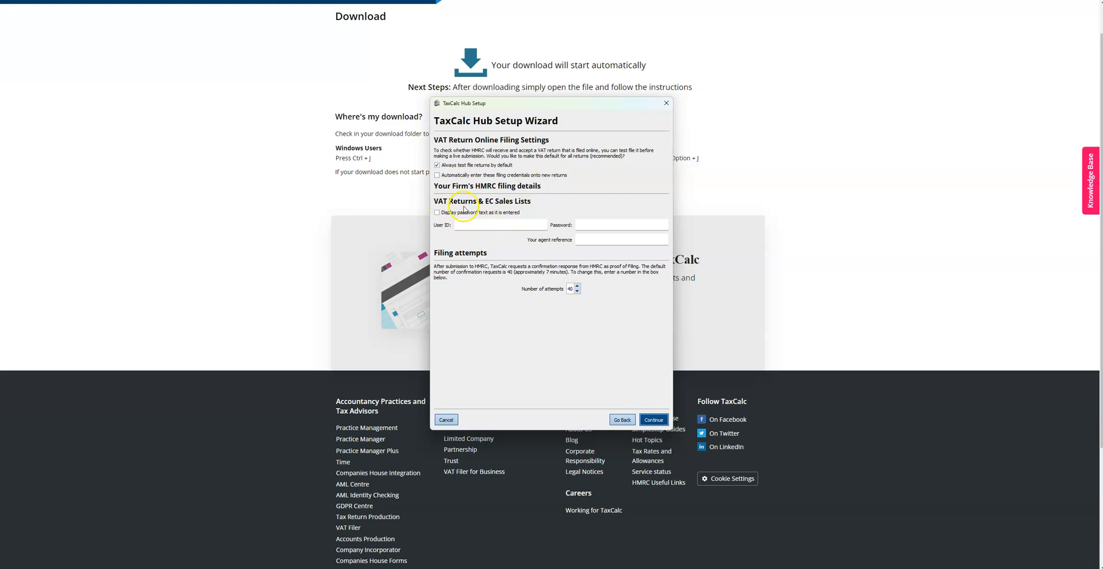
# Enter the VAT Returns filing user ID and HMRC password
pyautogui.click(473, 223)
pyautogui.write('11223445678')
pyautogui.click(595, 225)
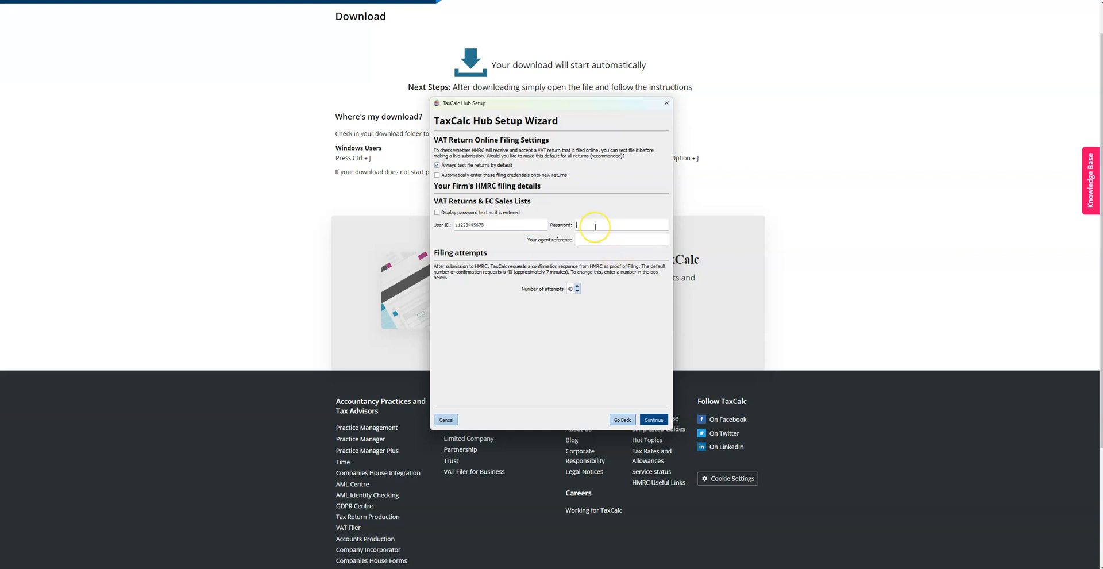
pyautogui.write('••')
pyautogui.write('123')
# Add the VAT agent reference and finish the Hub setup wizard
pyautogui.click(596, 242)
pyautogui.write('Sa100')
pyautogui.click(654, 419)
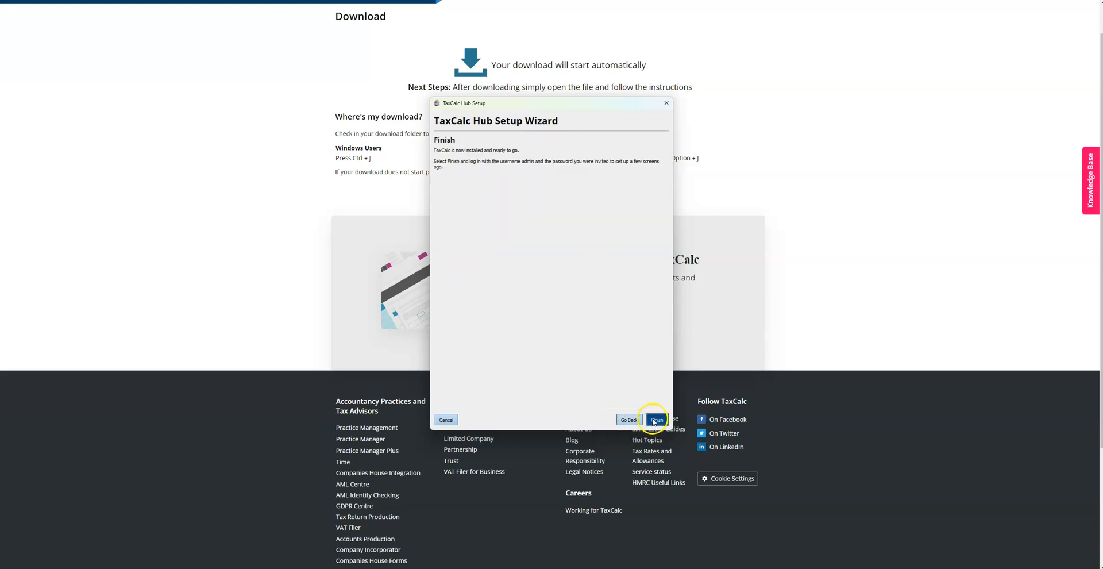
pyautogui.click(656, 420)
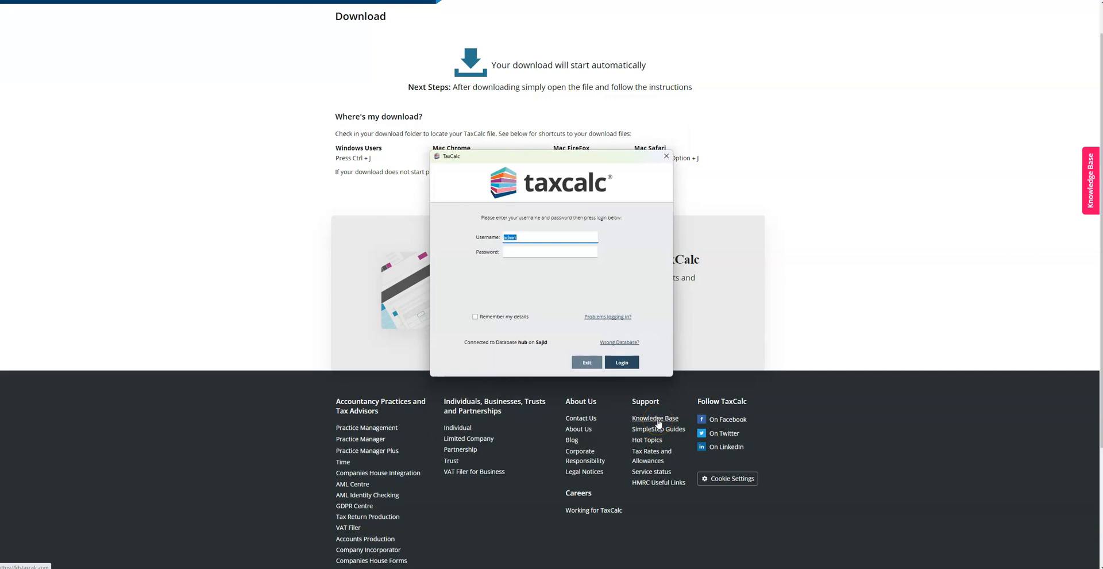
# Log in as admin with the admin password, ticking Remember my details
pyautogui.click(540, 248)
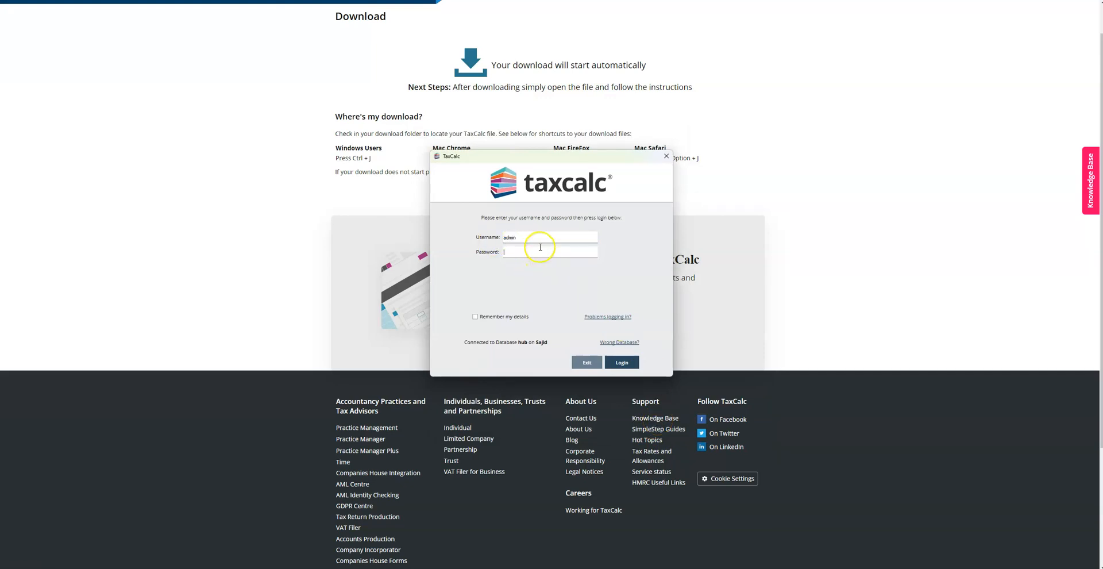
pyautogui.click(475, 317)
pyautogui.click(525, 249)
pyautogui.write('••••••••••')
pyautogui.click(621, 362)
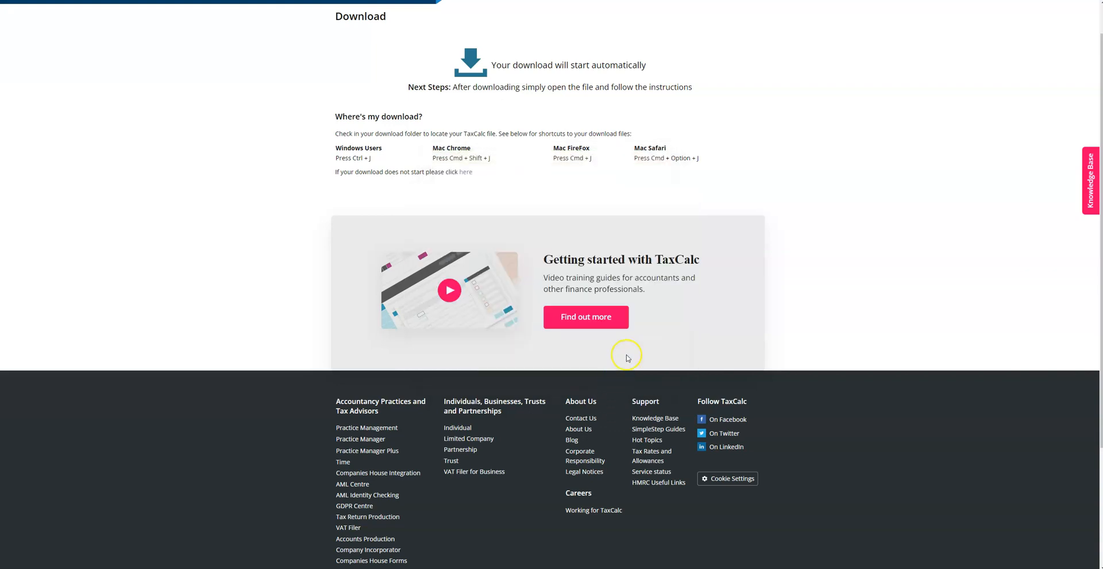